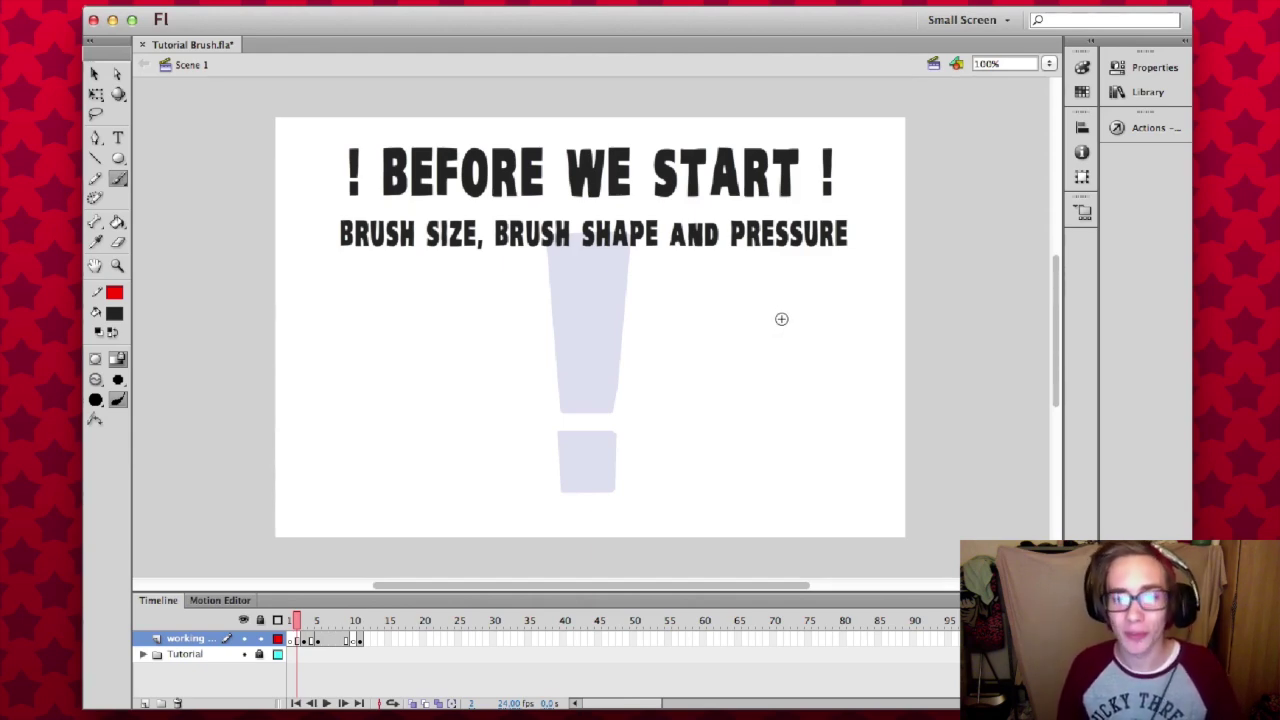
Step forward to the slide comparing the Pencil (Y) and the Brush (B).
key("period")
key("period")
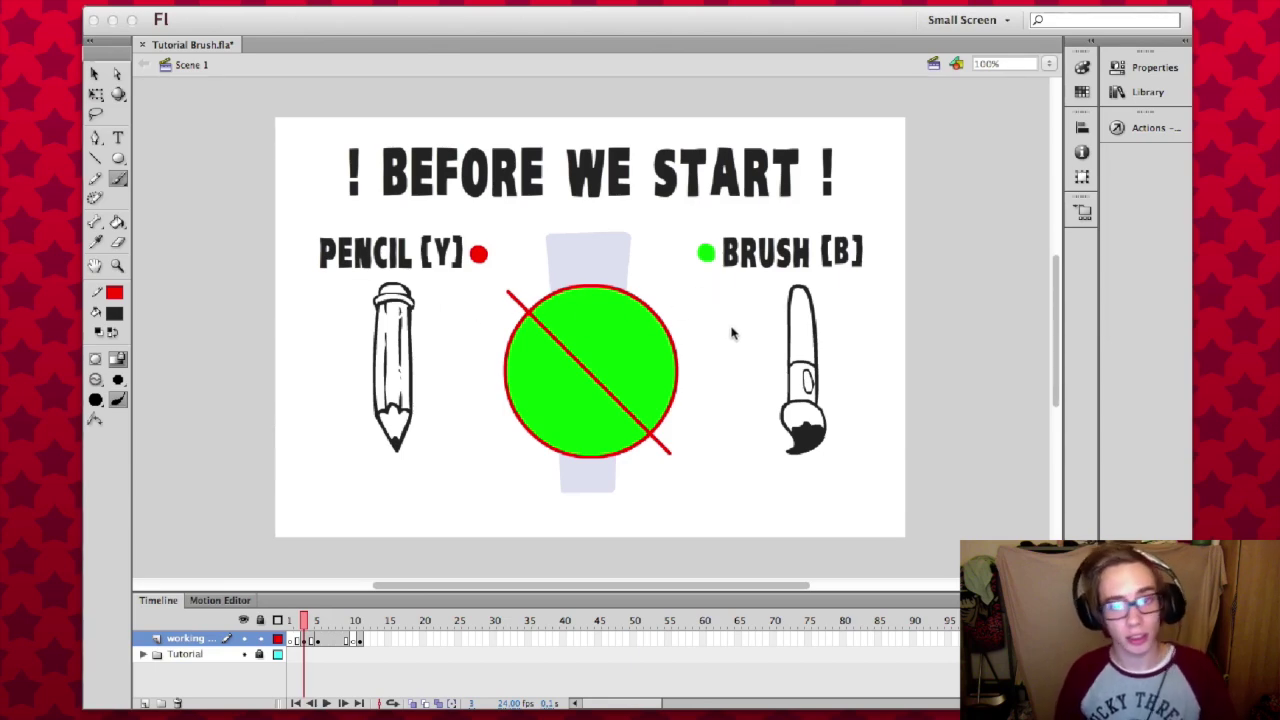
Advance to the Brush Modes – Paint Normal slide and show the brush mode list.
left_click(591, 305)
key(".")
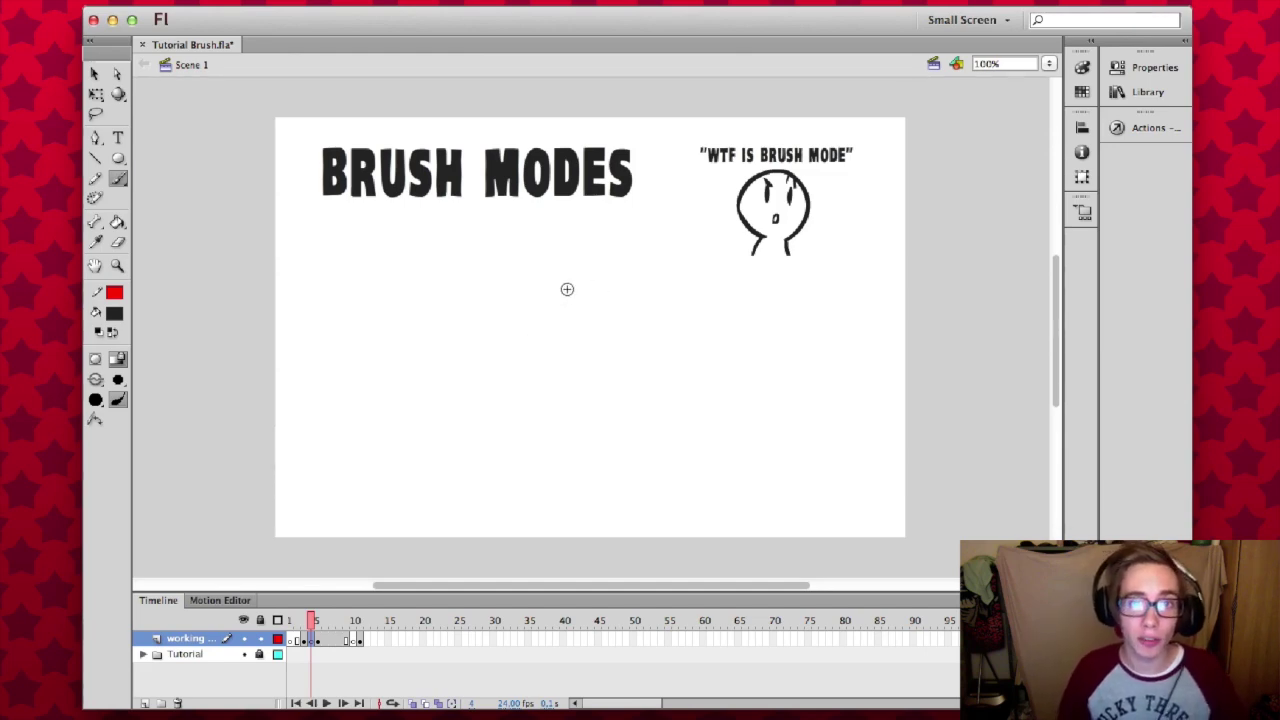
left_click(95, 382)
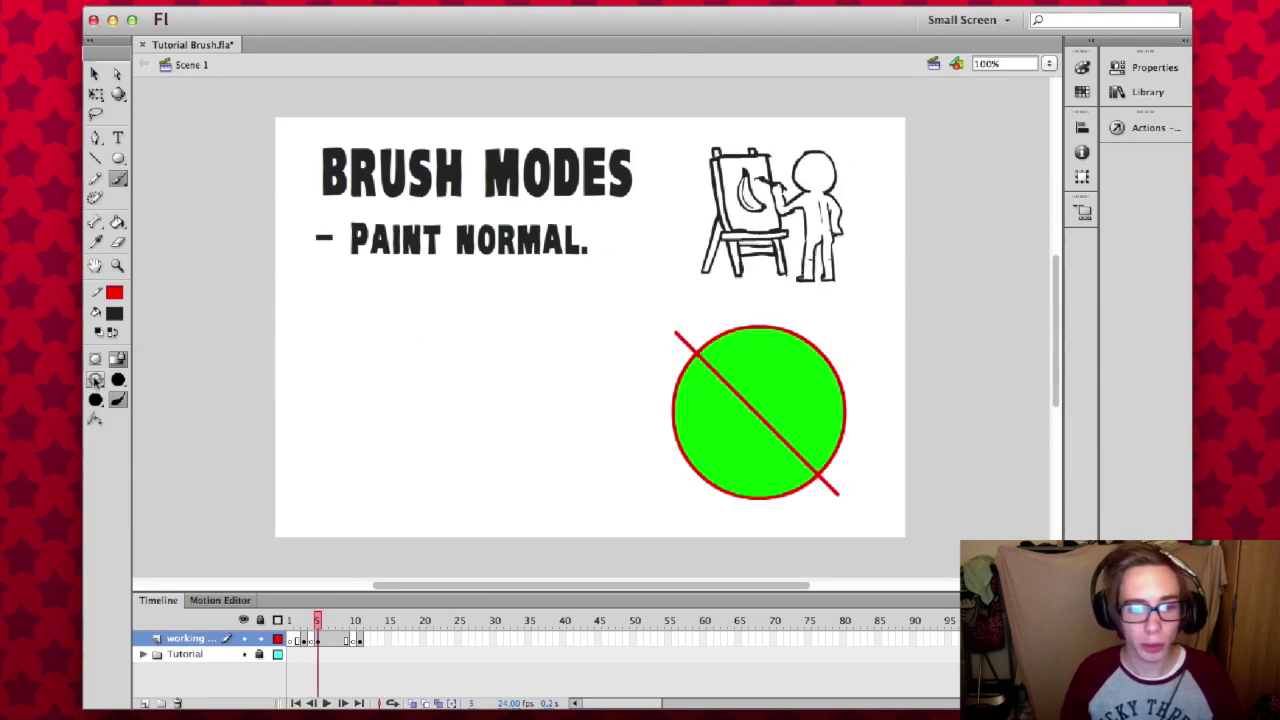
left_click(95, 381)
left_click(207, 380)
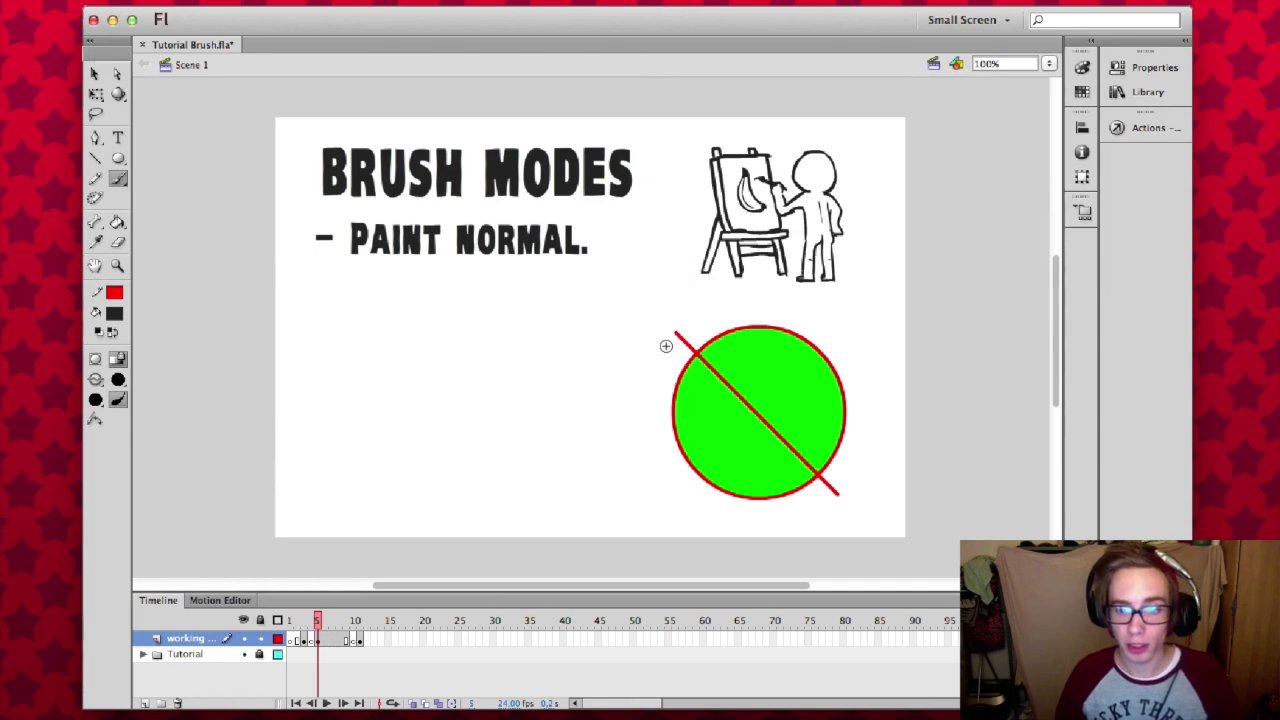
mouse_move(652, 392)
left_mouse_down()
mouse_move(707, 312)
mouse_move(658, 424)
mouse_move(754, 306)
mouse_move(671, 451)
mouse_move(785, 309)
mouse_move(678, 500)
mouse_move(803, 328)
mouse_move(717, 477)
mouse_move(840, 354)
mouse_move(788, 487)
mouse_move(871, 471)
left_mouse_up()
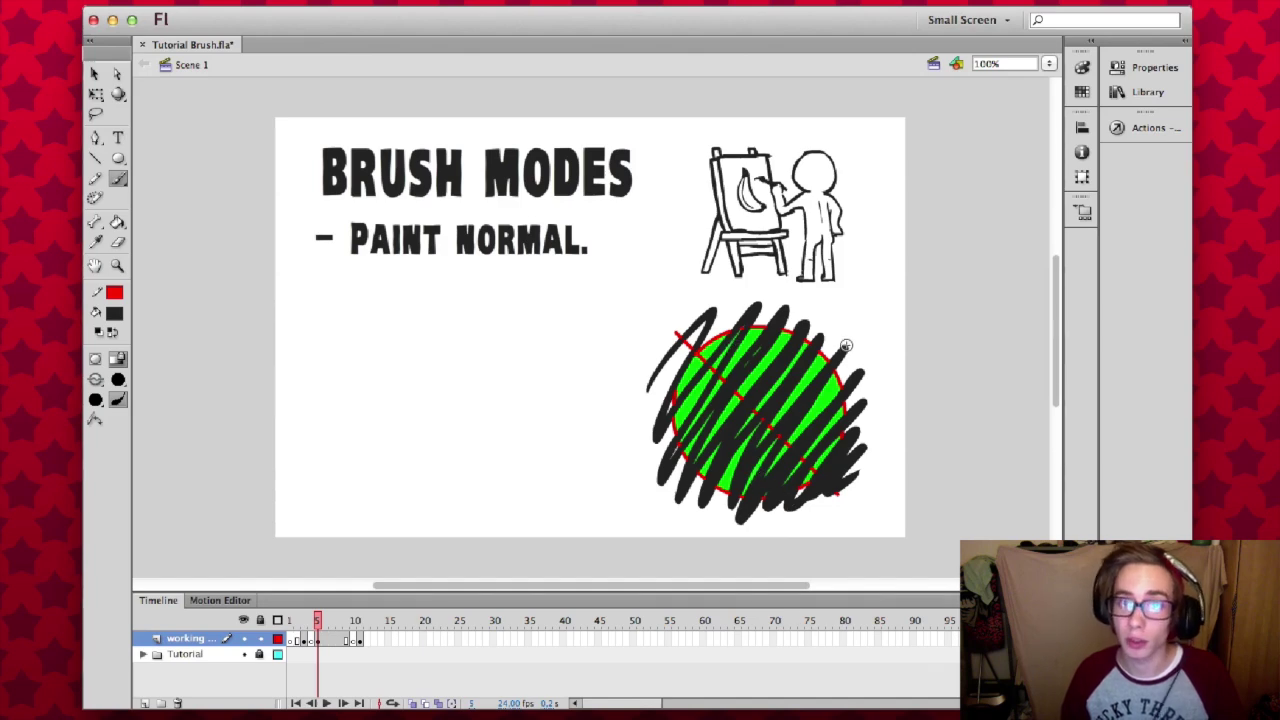
key("super+z")
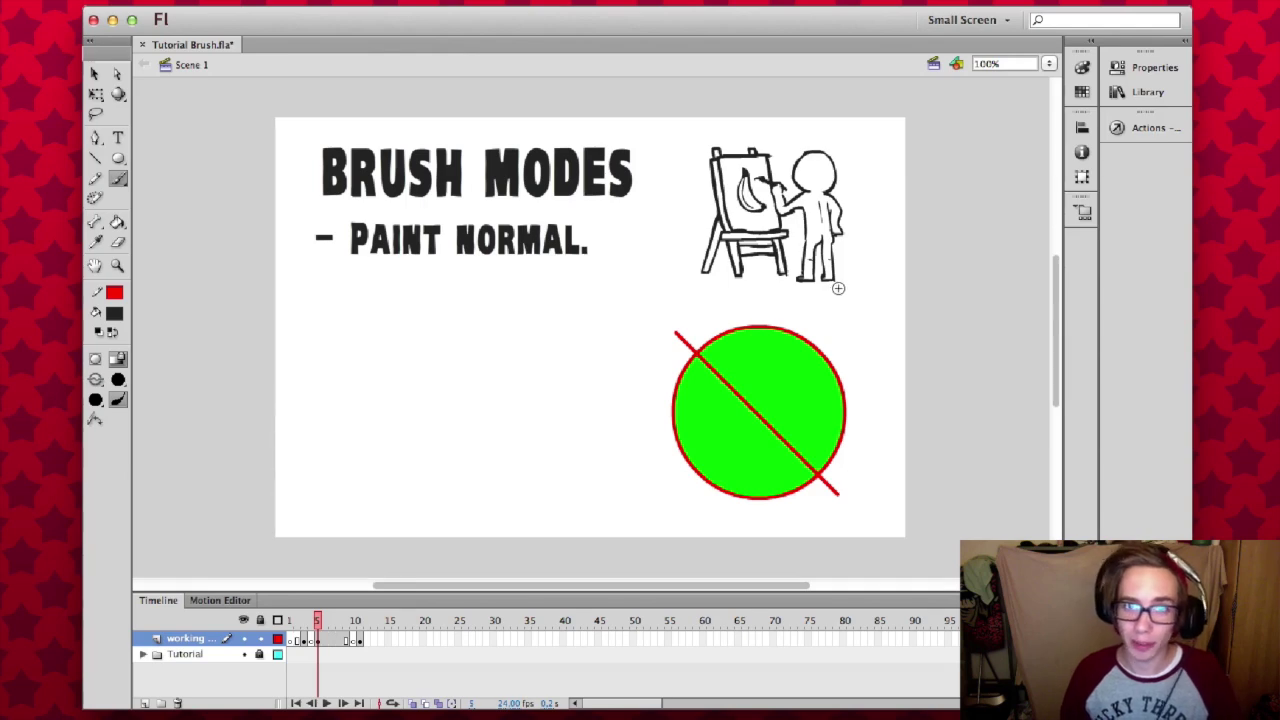
Brush black over the circle in Paint Fills mode, leaving the red stroke uncovered, and save.
left_click(95, 379)
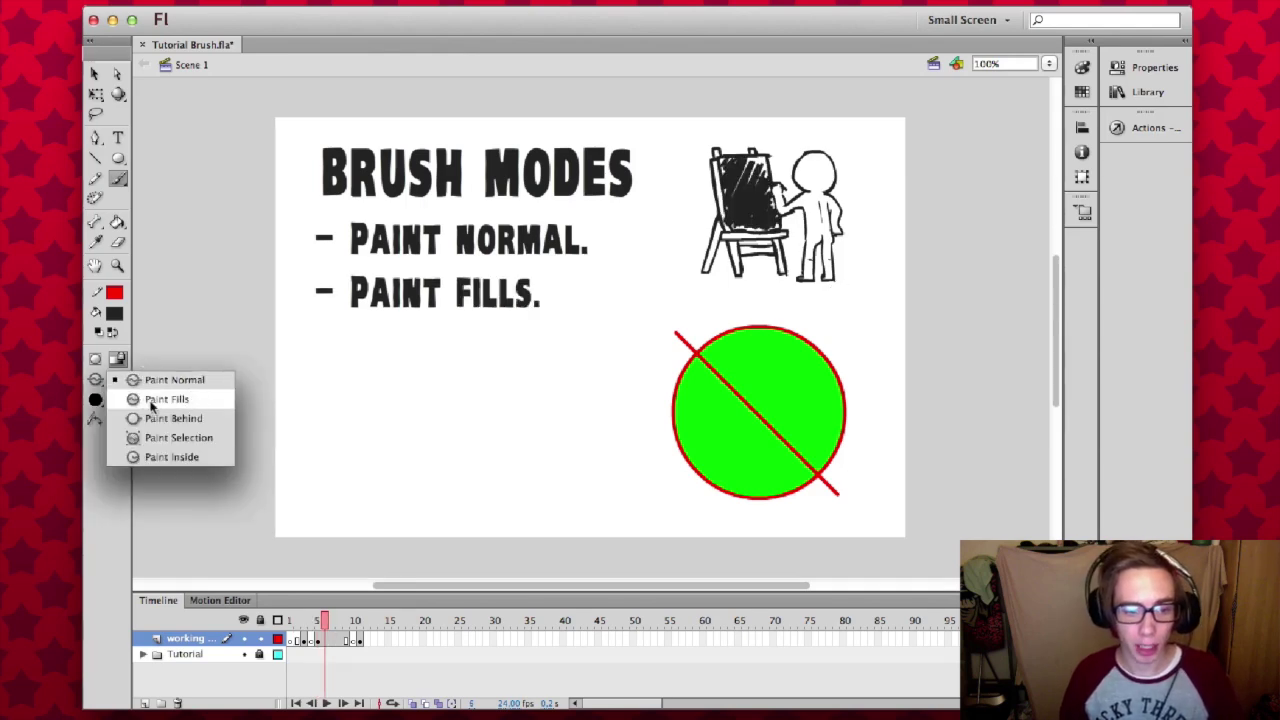
left_click(166, 399)
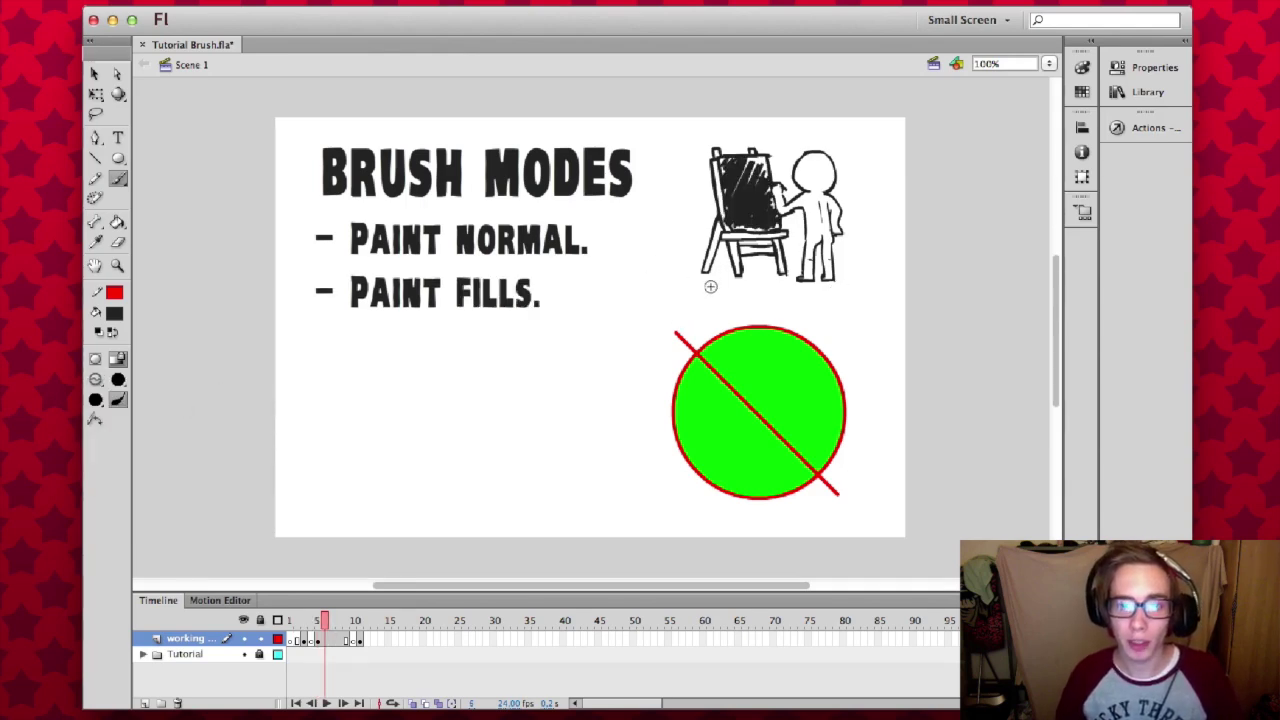
mouse_move(690, 345)
left_mouse_down()
mouse_move(729, 309)
mouse_move(653, 464)
mouse_move(802, 324)
mouse_move(728, 452)
mouse_move(819, 369)
mouse_move(831, 393)
mouse_move(801, 454)
mouse_move(815, 477)
mouse_move(860, 460)
left_mouse_up()
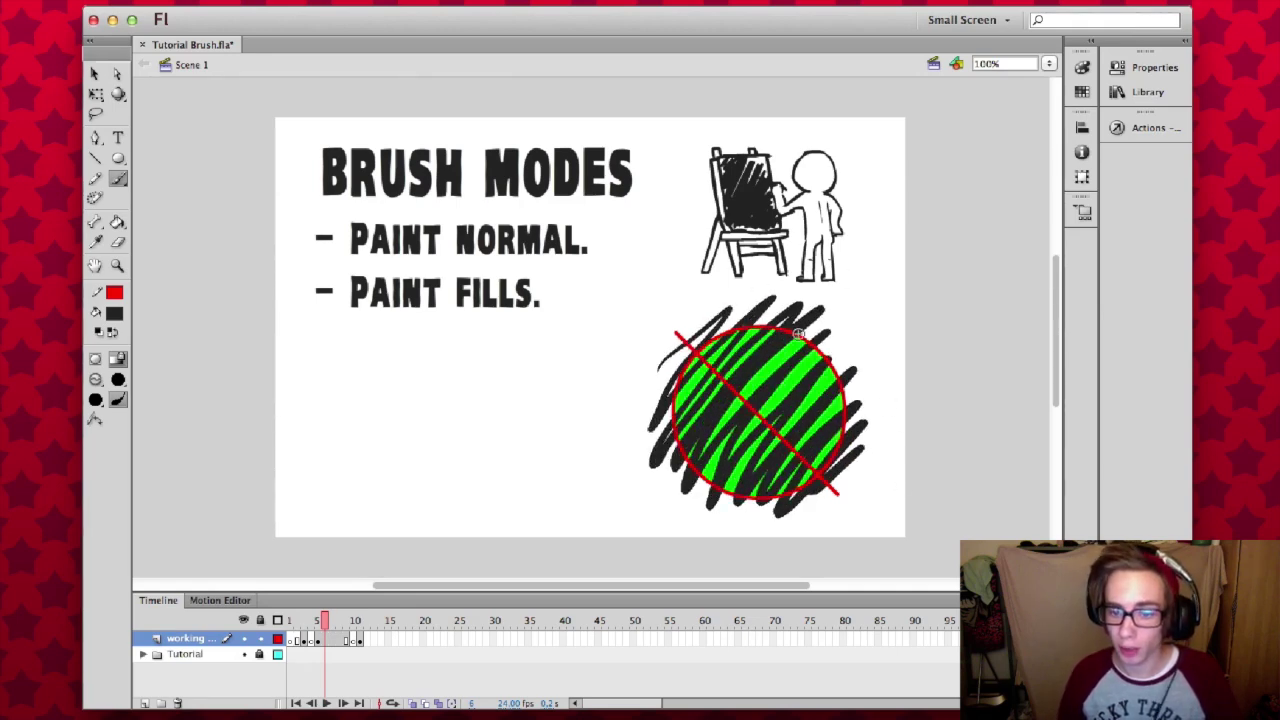
key("super+s")
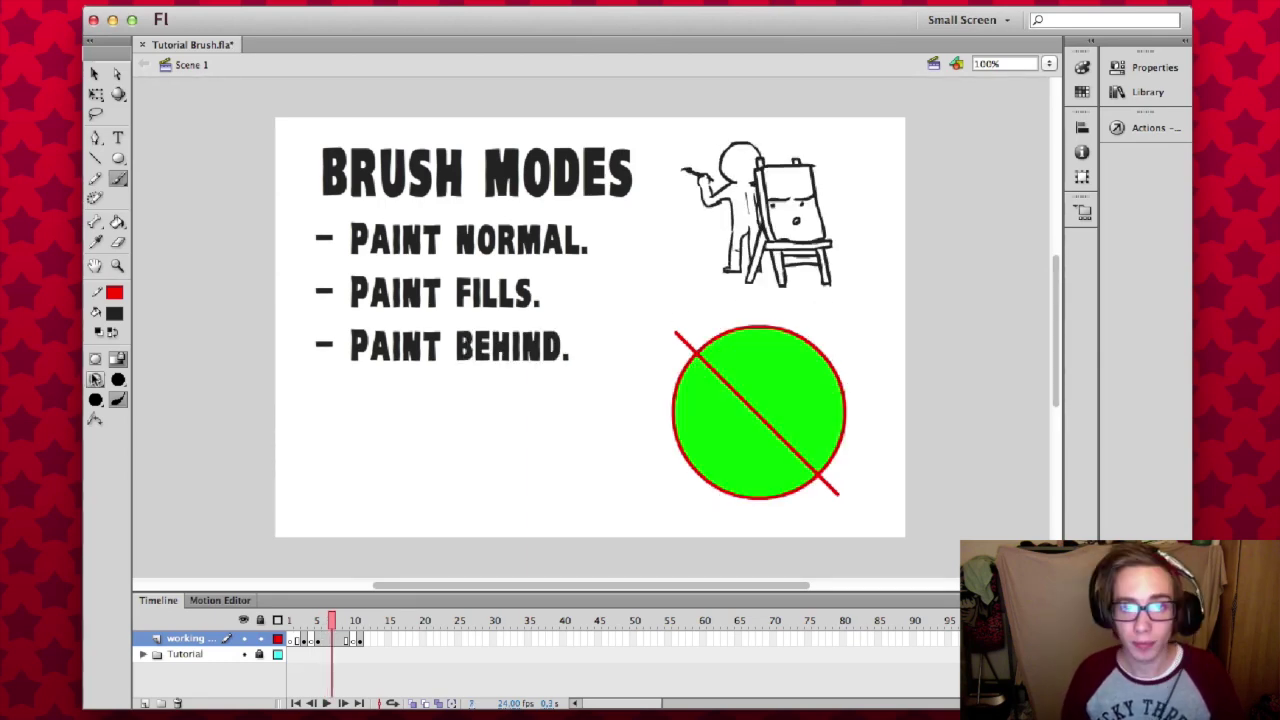
left_click(95, 379)
In Paint Behind mode, brush black strokes behind the circle, undo them, then redraw curves on both sides.
left_click(142, 420)
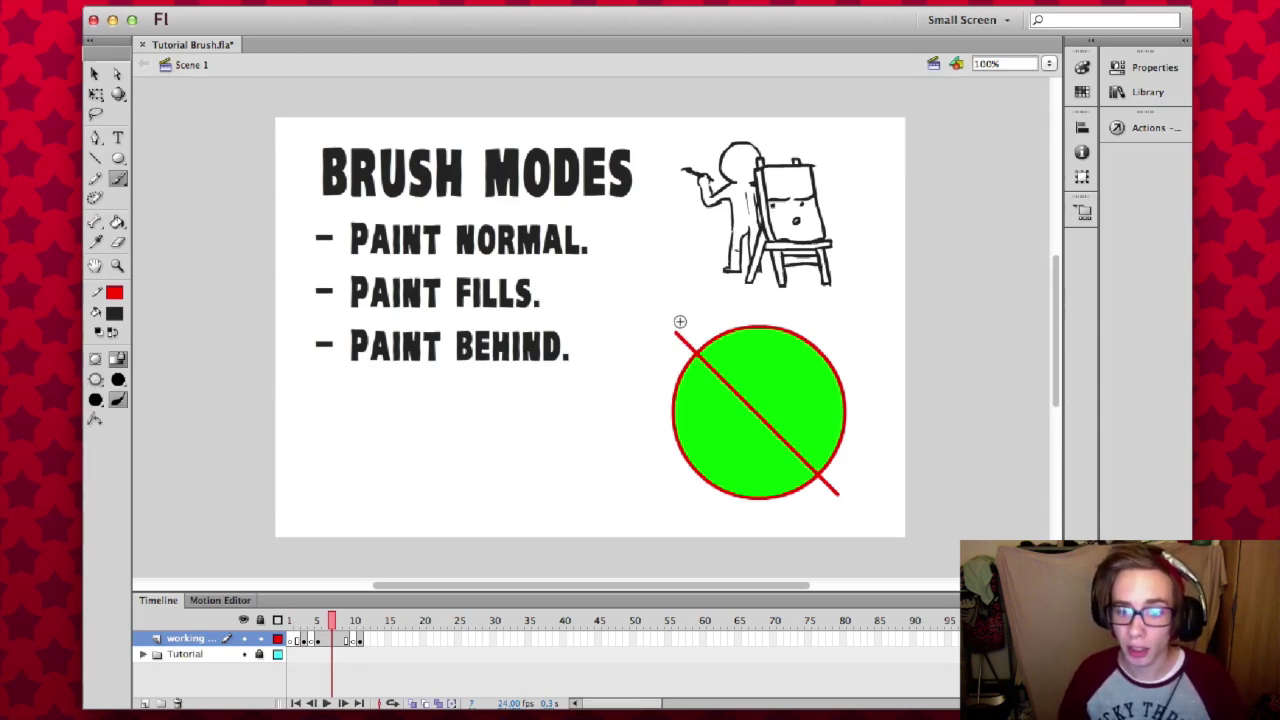
mouse_move(675, 335)
left_mouse_down()
mouse_move(728, 301)
mouse_move(690, 365)
mouse_move(754, 314)
mouse_move(668, 457)
mouse_move(810, 322)
mouse_move(708, 490)
mouse_move(793, 459)
mouse_move(794, 500)
mouse_move(835, 508)
left_mouse_up()
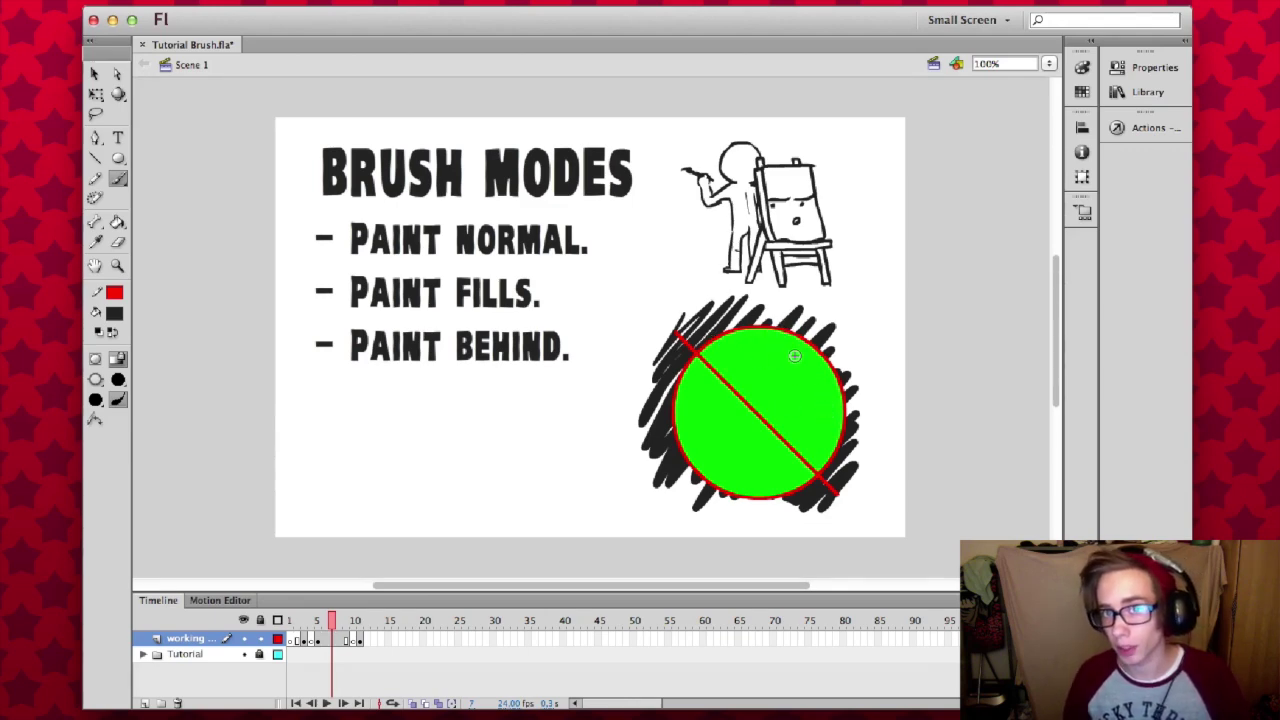
key("super+z")
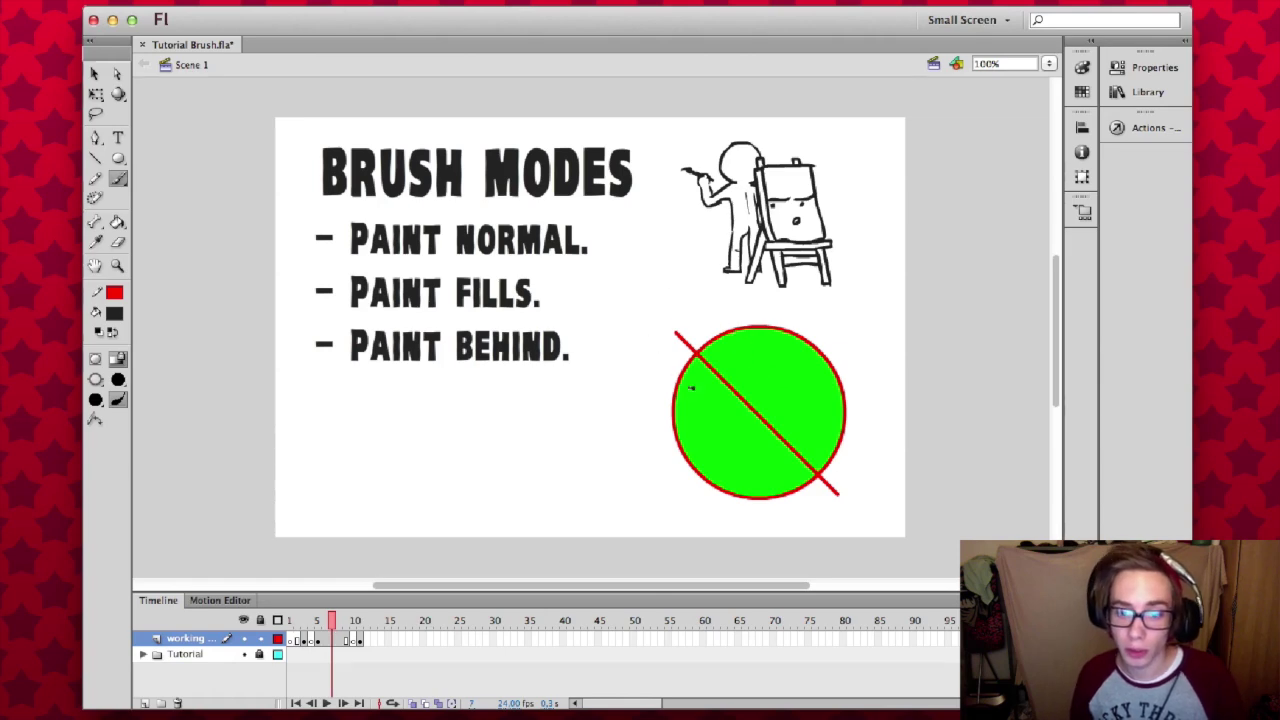
mouse_move(690, 387)
left_mouse_down()
mouse_move(647, 377)
mouse_move(628, 404)
left_mouse_up()
left_click_drag(862, 388, 848, 338)
left_click_drag(634, 402, 641, 403)
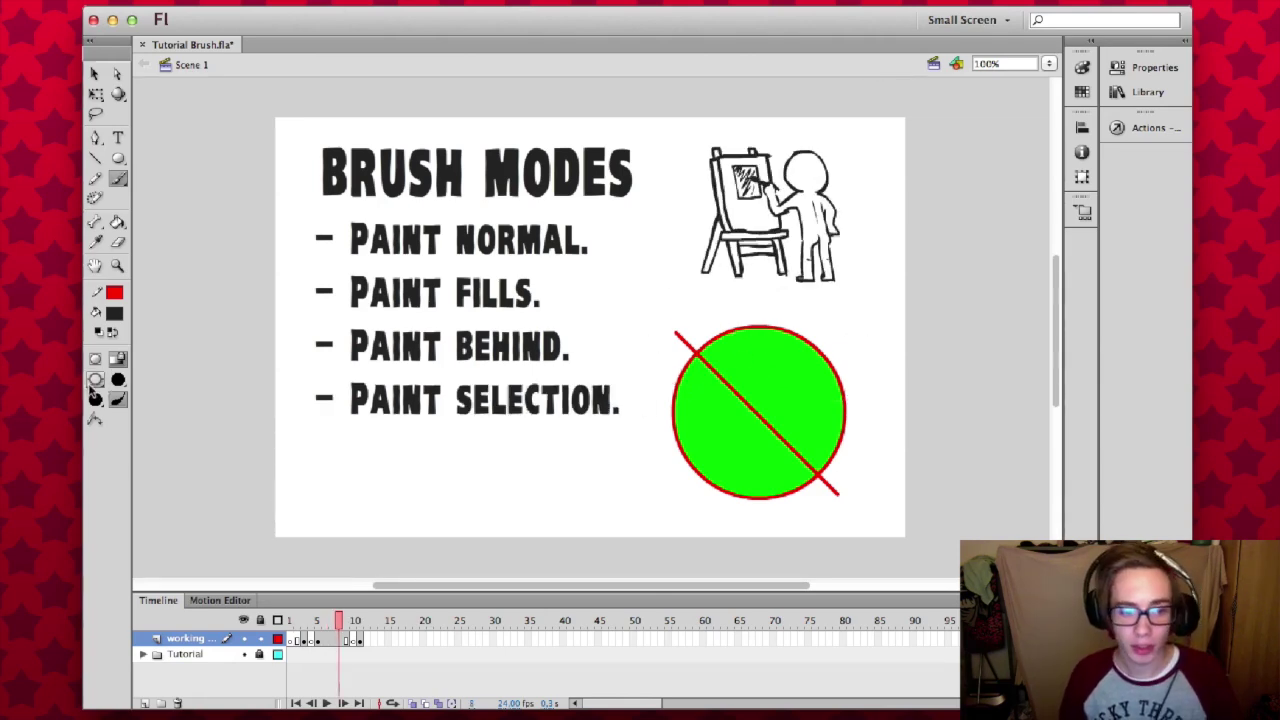
Switch to Paint Selection mode, select the circle's fill, scribble over it, then undo.
left_click(95, 379)
left_click(193, 444)
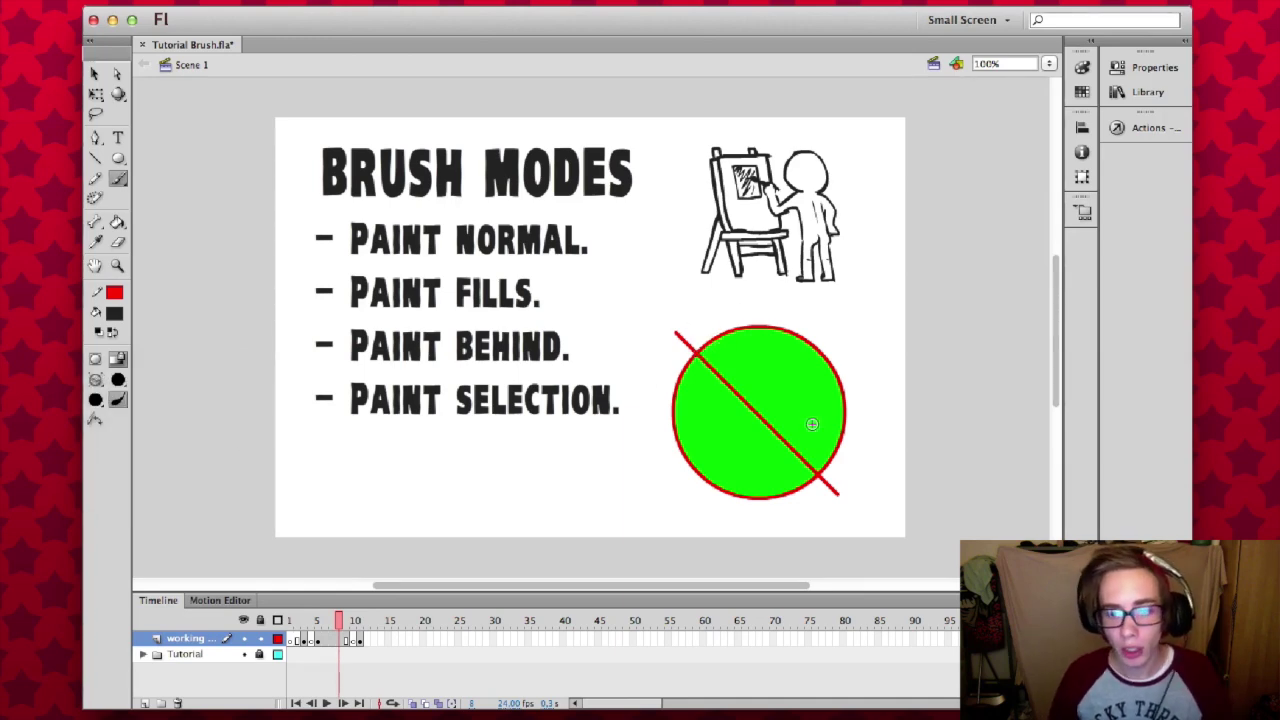
key("v")
left_click(800, 369)
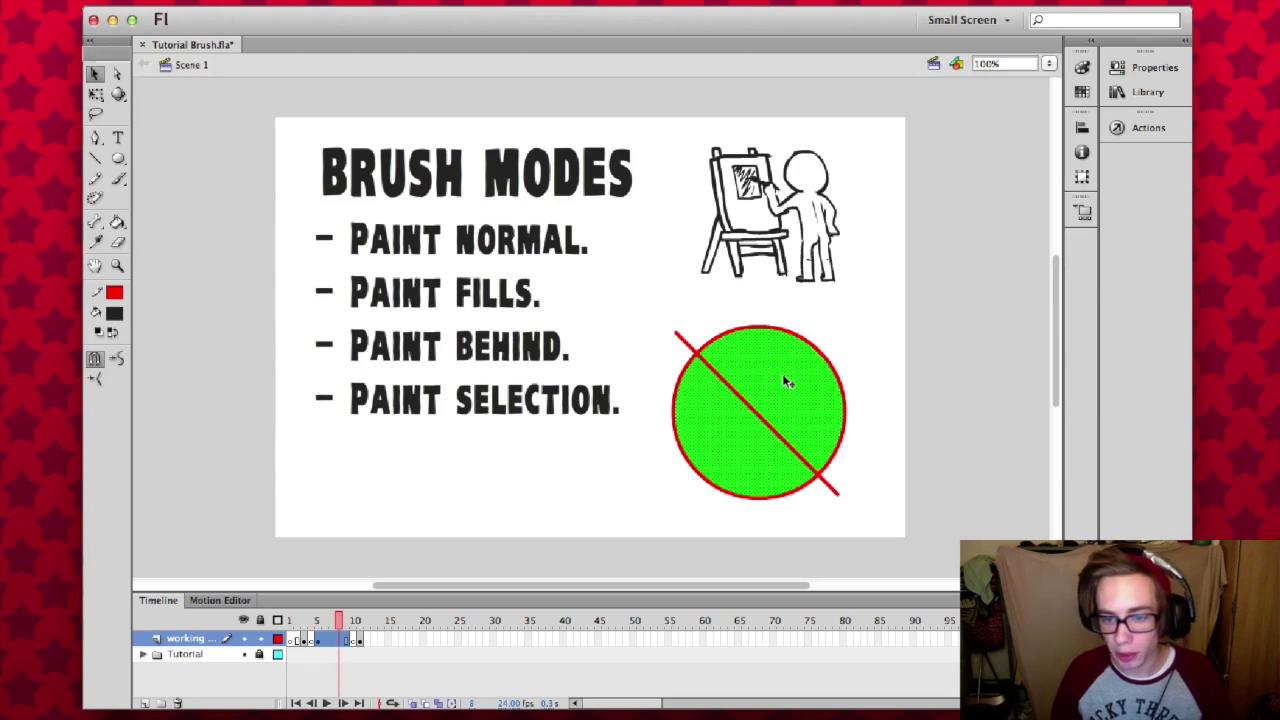
key("b")
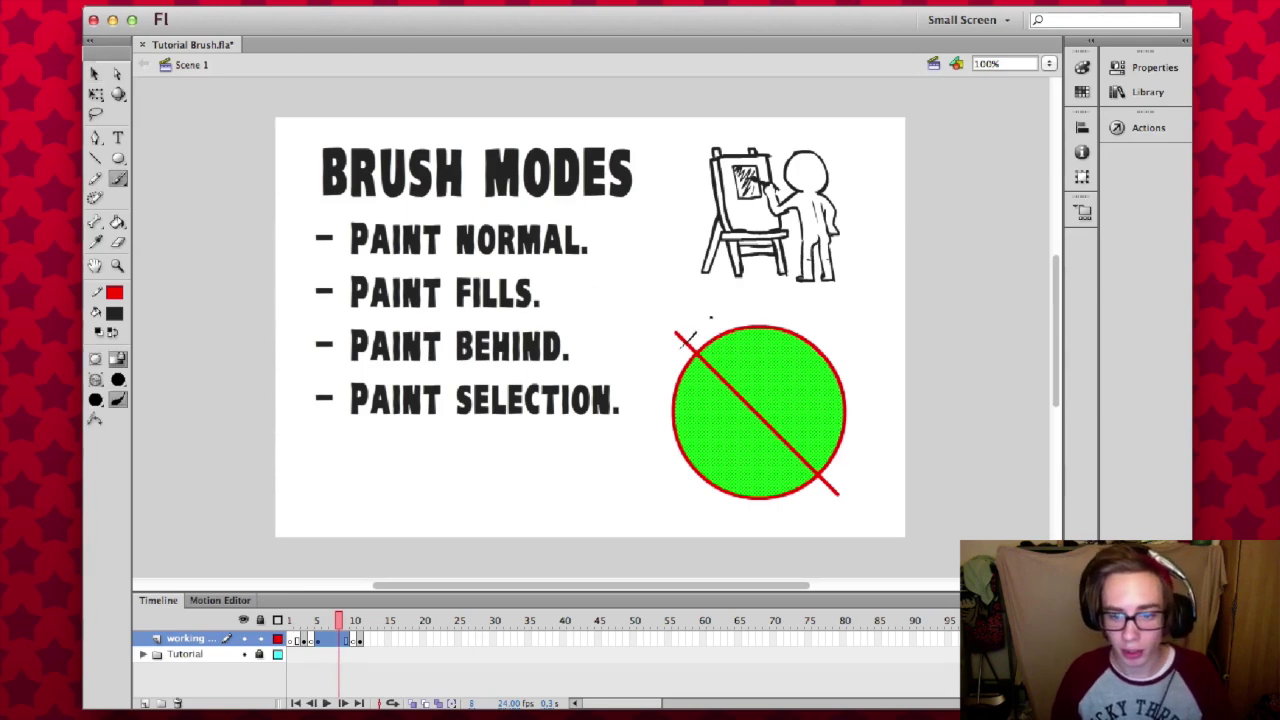
mouse_move(688, 340)
left_mouse_down()
mouse_move(829, 326)
mouse_move(769, 476)
mouse_move(848, 454)
left_mouse_up()
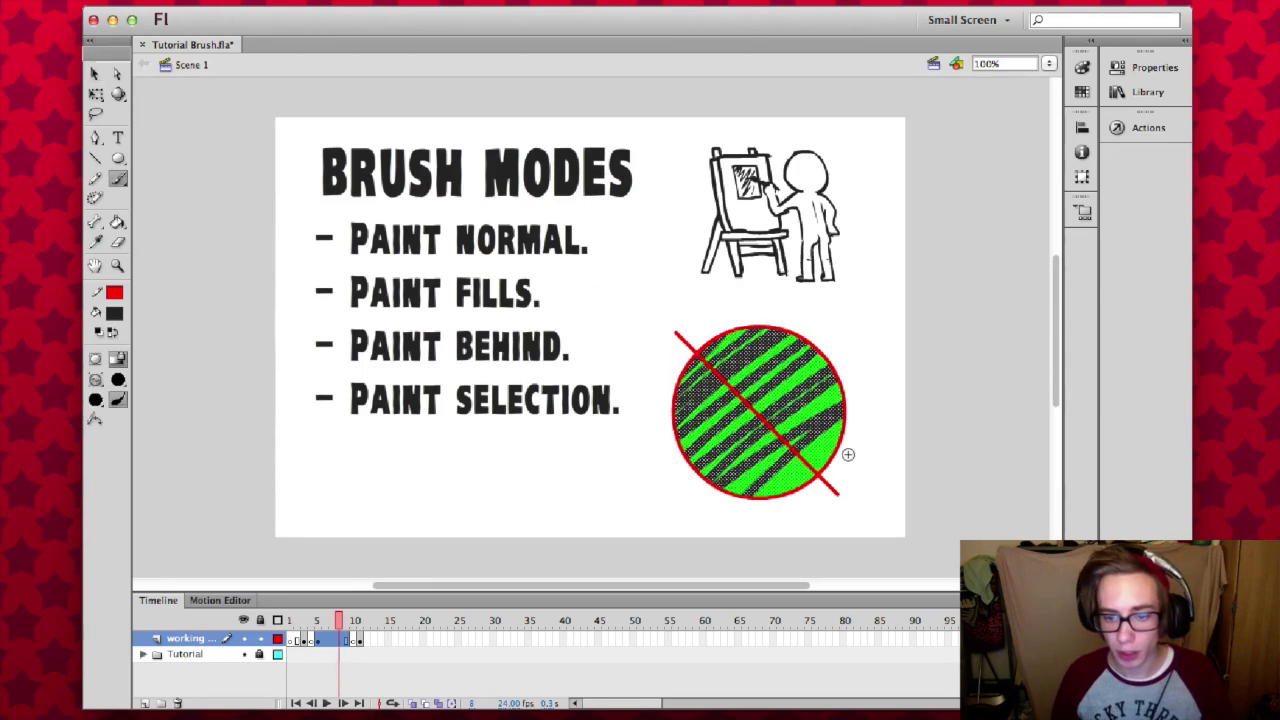
key("super+z")
Select the fill right of the red line, scribble across so only it is painted, then undo.
key("v")
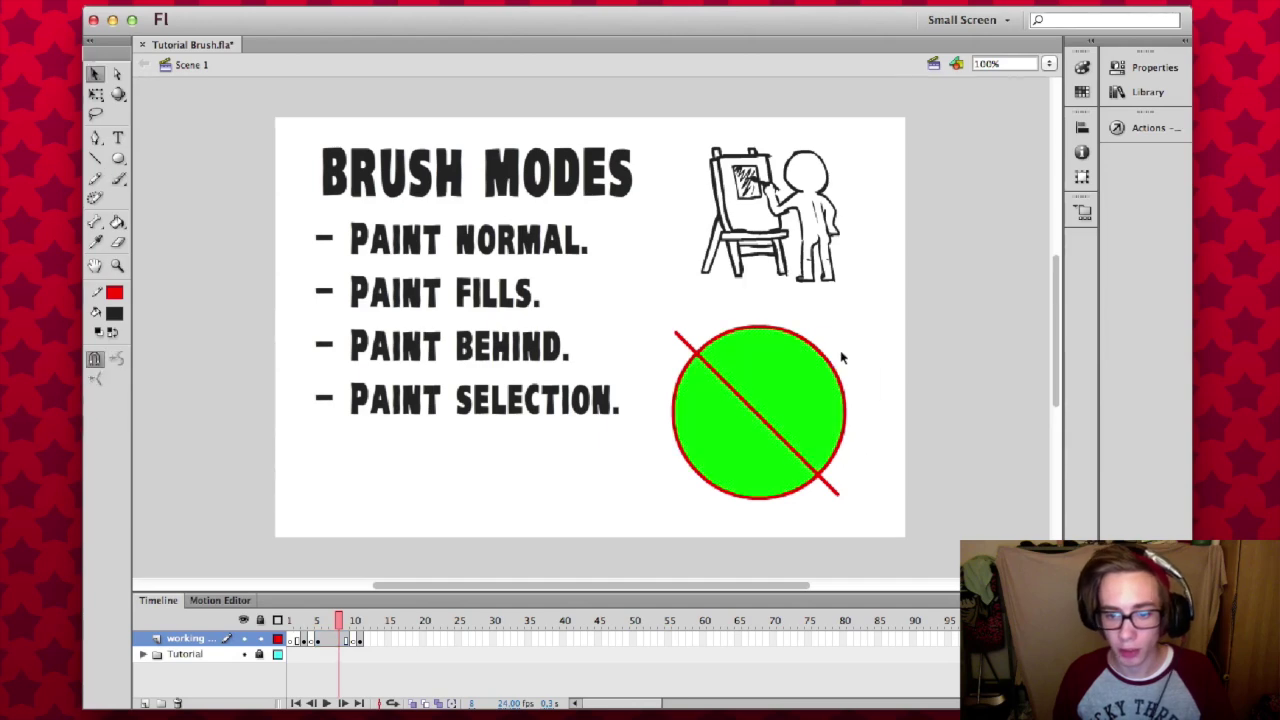
left_click(800, 397)
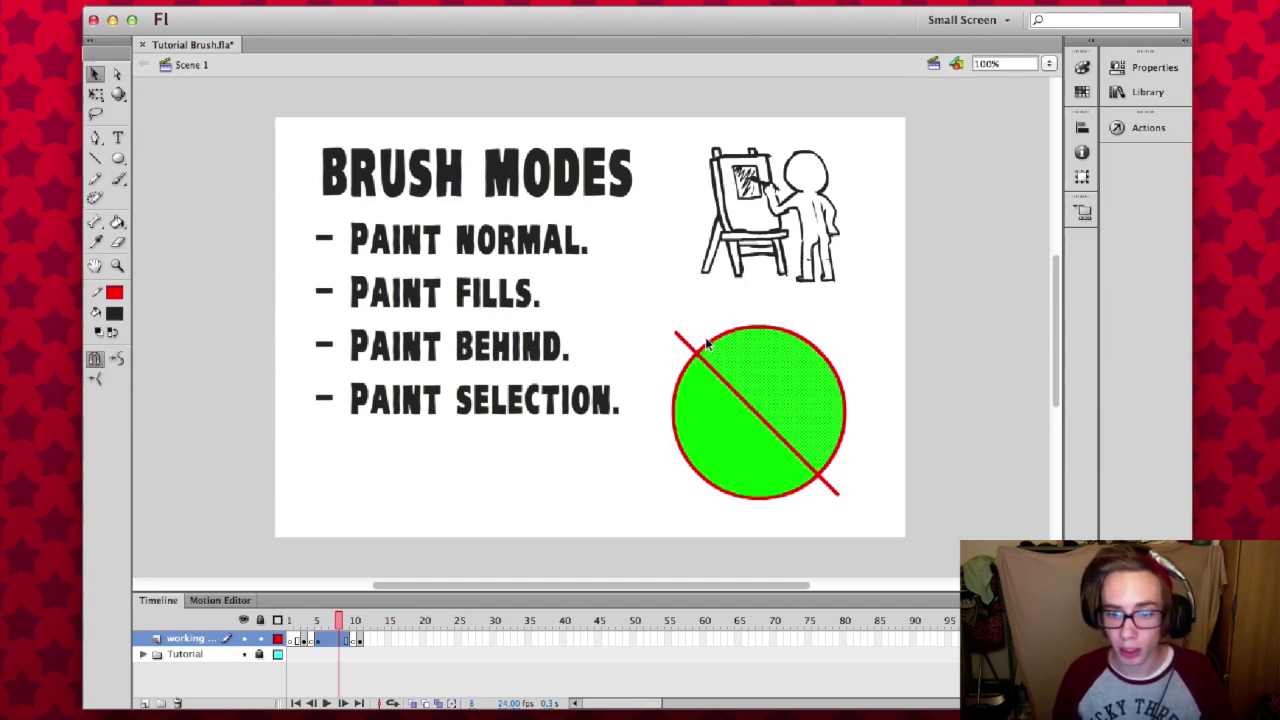
key("b")
mouse_move(630, 432)
left_mouse_down()
mouse_move(697, 394)
mouse_move(696, 436)
mouse_move(841, 361)
mouse_move(870, 375)
mouse_move(787, 494)
left_mouse_up()
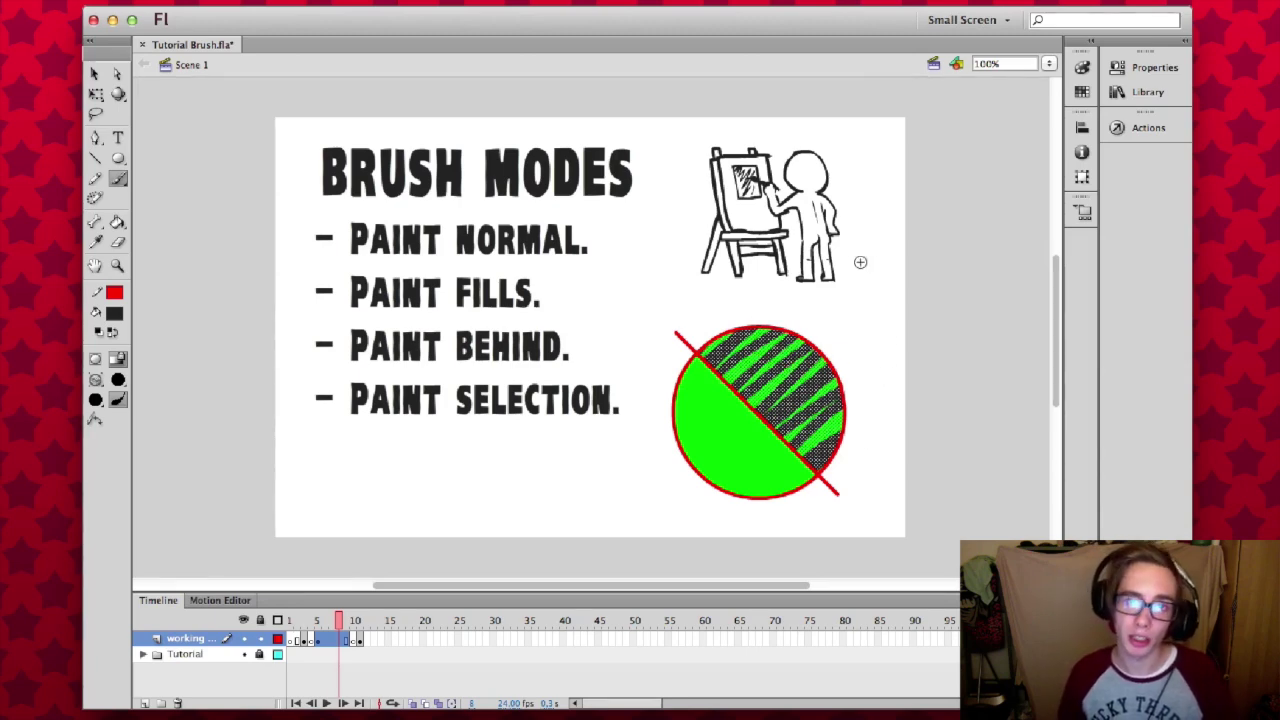
key("v")
key("super+z")
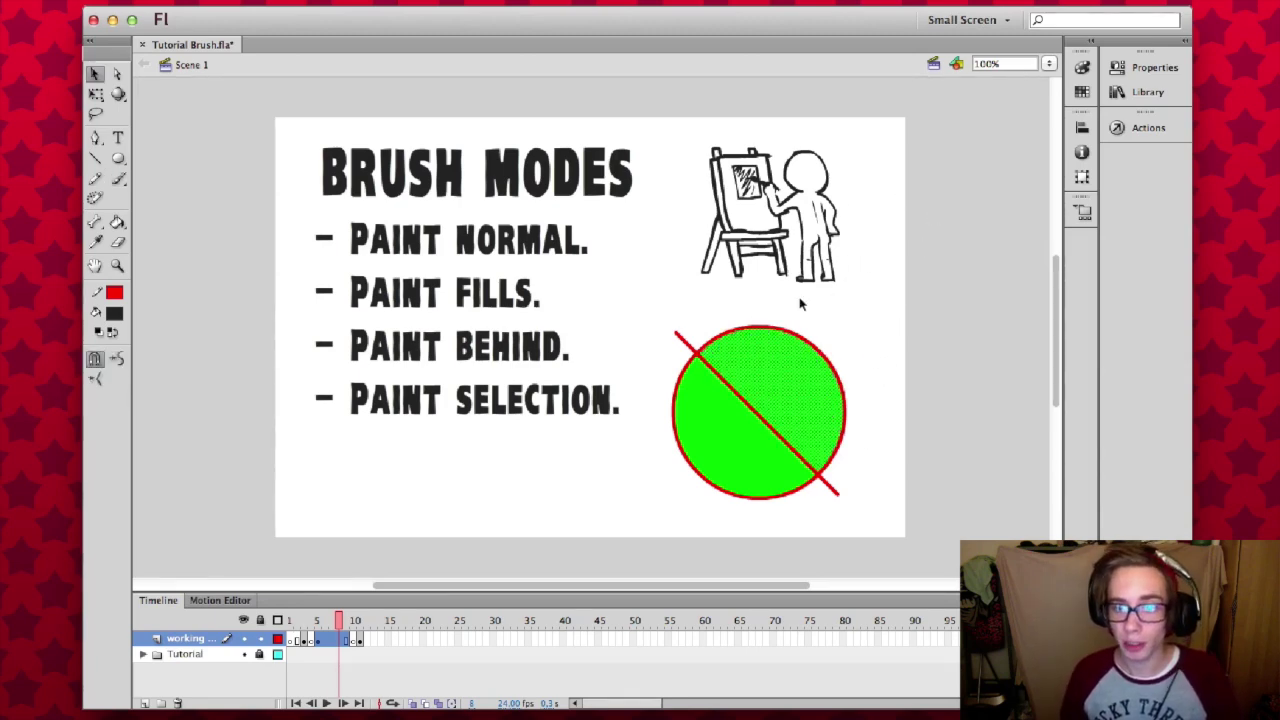
Paint over the circle's lower-right edge and advance to the Paint Inside slide.
key("b")
mouse_move(840, 405)
left_mouse_down()
mouse_move(829, 436)
mouse_move(789, 454)
mouse_move(832, 444)
mouse_move(799, 473)
mouse_move(843, 426)
mouse_move(804, 468)
mouse_move(830, 452)
mouse_move(815, 488)
left_mouse_up()
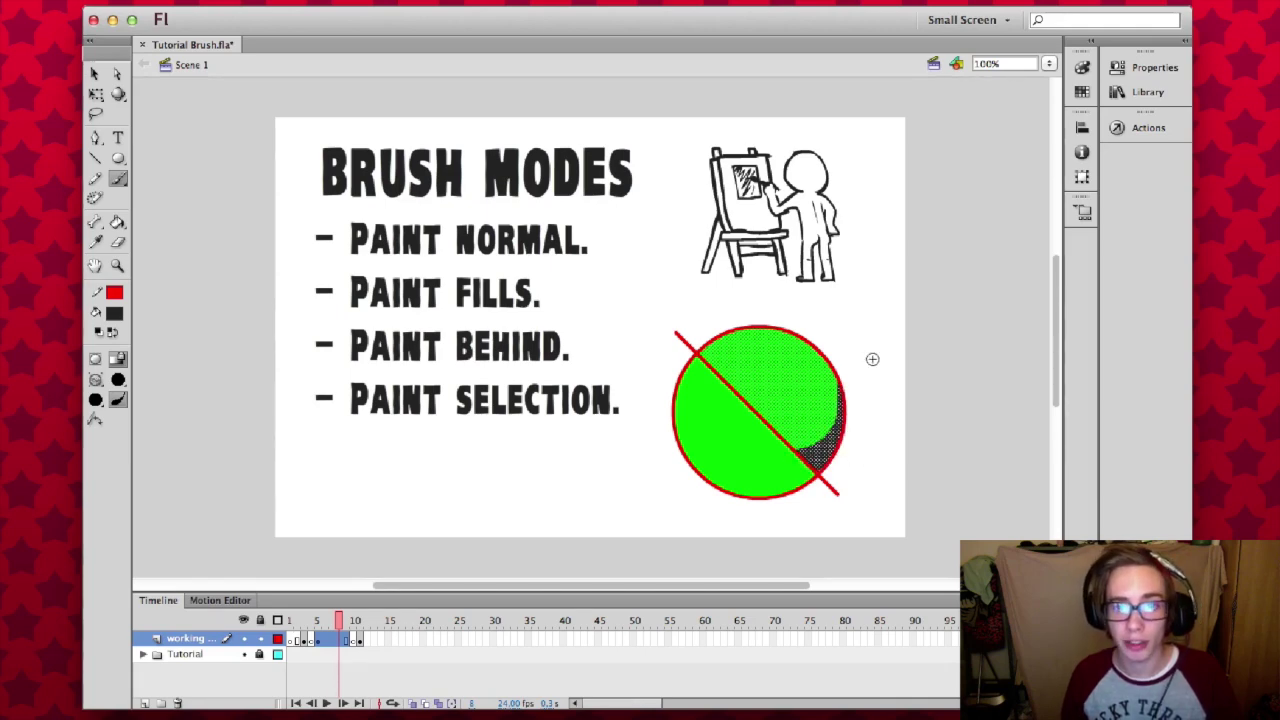
key(".")
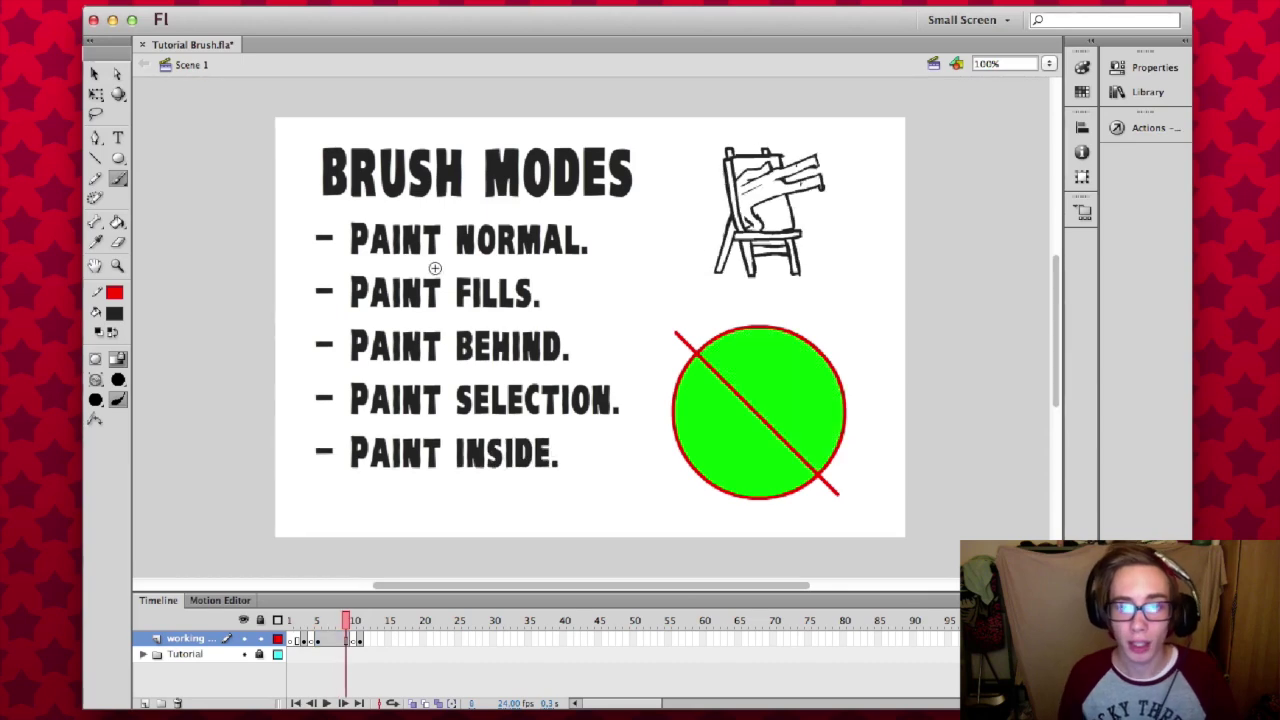
Scribble black inside the circle in Paint Inside mode, redo it once, then advance to the Useless slide.
left_click(123, 365)
left_click(195, 453)
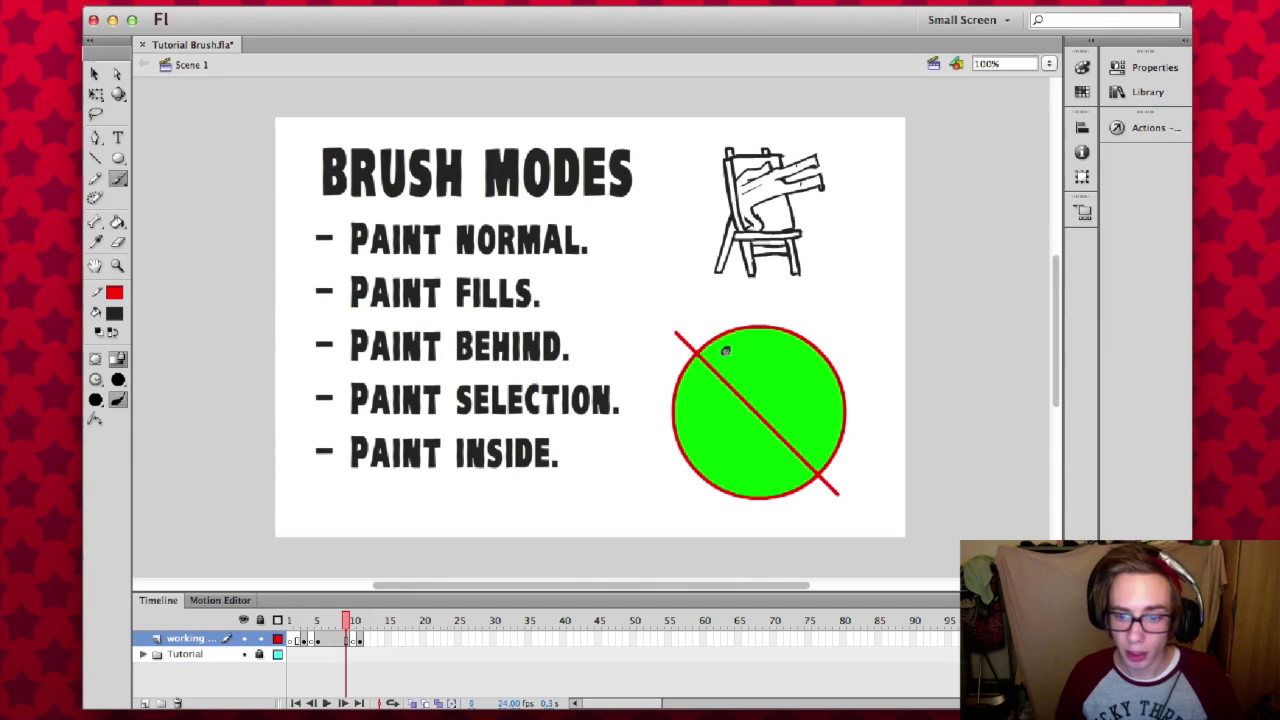
mouse_move(726, 350)
left_mouse_down()
mouse_move(771, 306)
mouse_move(697, 509)
mouse_move(828, 381)
mouse_move(790, 510)
mouse_move(845, 430)
left_mouse_up()
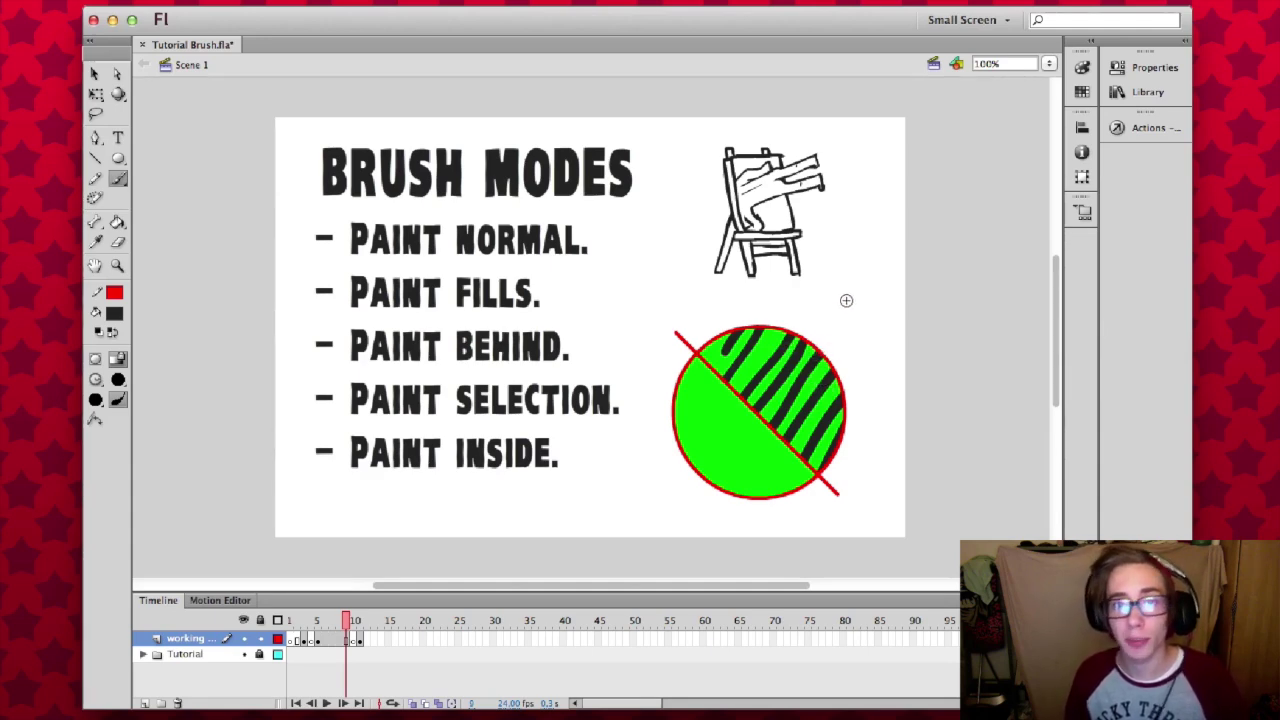
key("super+z")
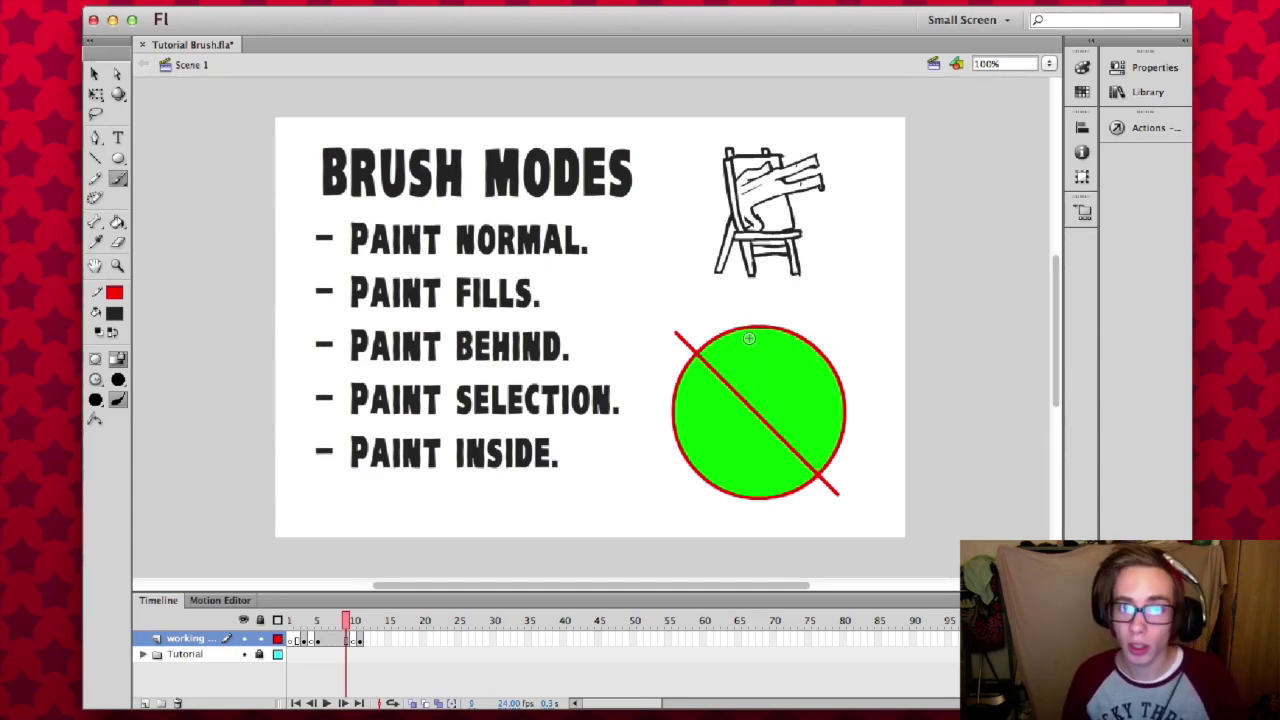
mouse_move(714, 356)
left_mouse_down()
mouse_move(694, 391)
mouse_move(744, 361)
mouse_move(718, 417)
mouse_move(760, 396)
mouse_move(765, 431)
mouse_move(798, 419)
mouse_move(765, 479)
mouse_move(822, 440)
left_mouse_up()
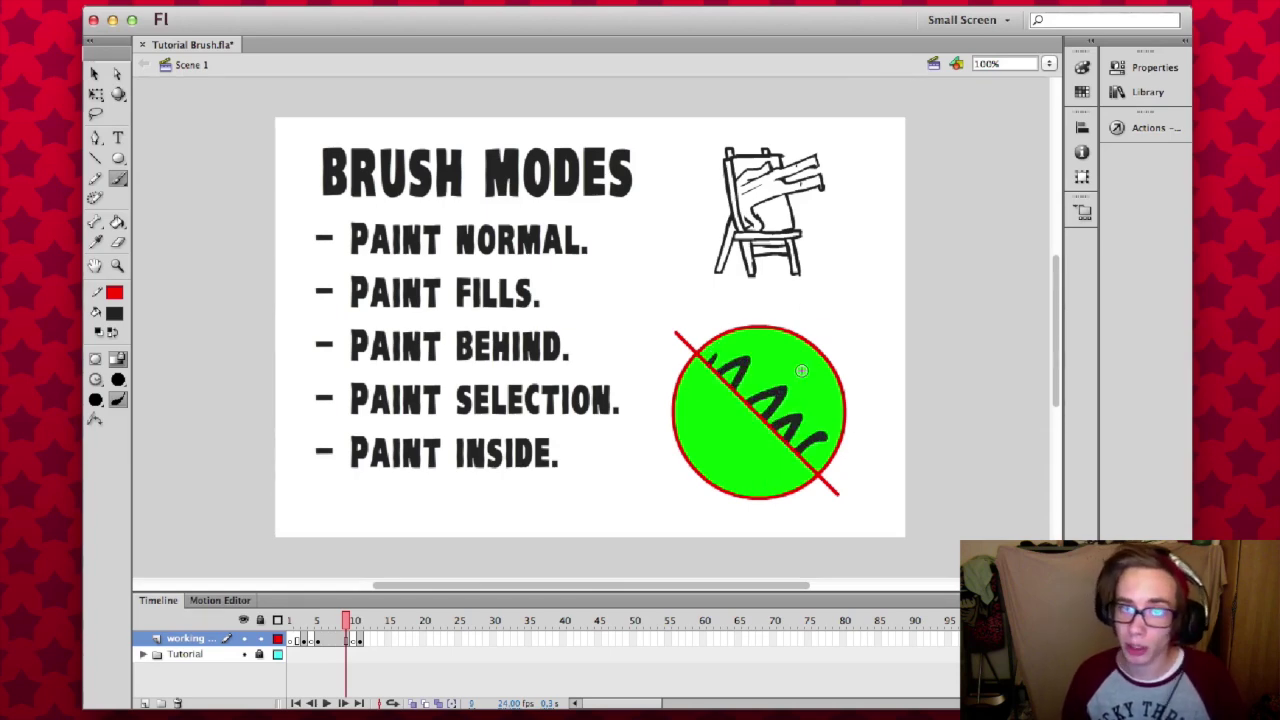
key("period")
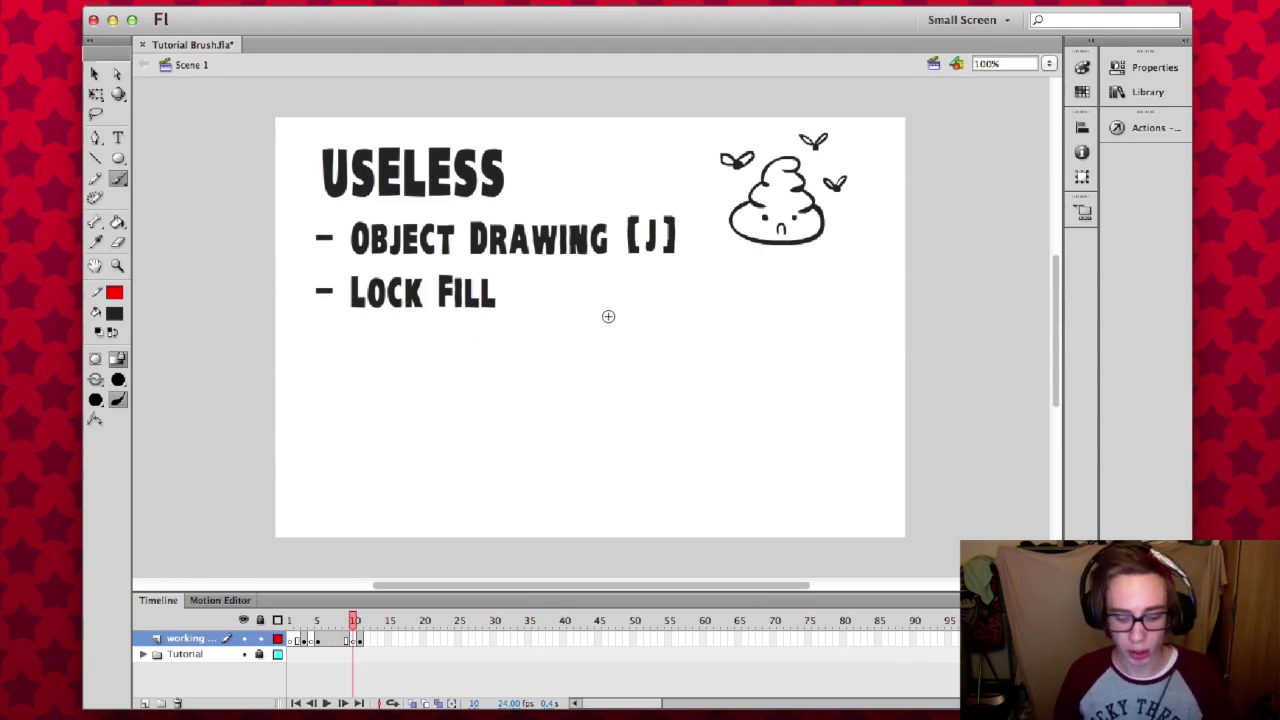
Turn on Object Drawing (J) and paint a zigzag brush stroke below Lock Fill.
key("j")
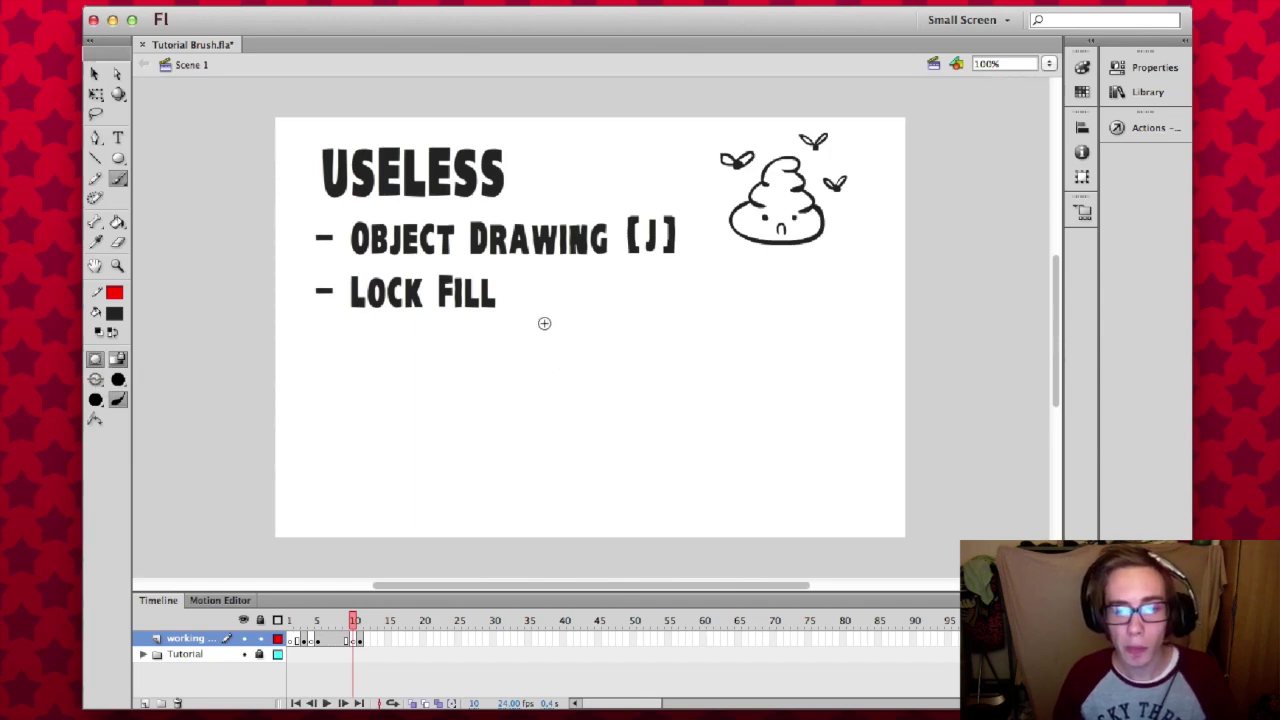
mouse_move(529, 371)
left_mouse_down()
mouse_move(658, 398)
mouse_move(690, 446)
left_mouse_up()
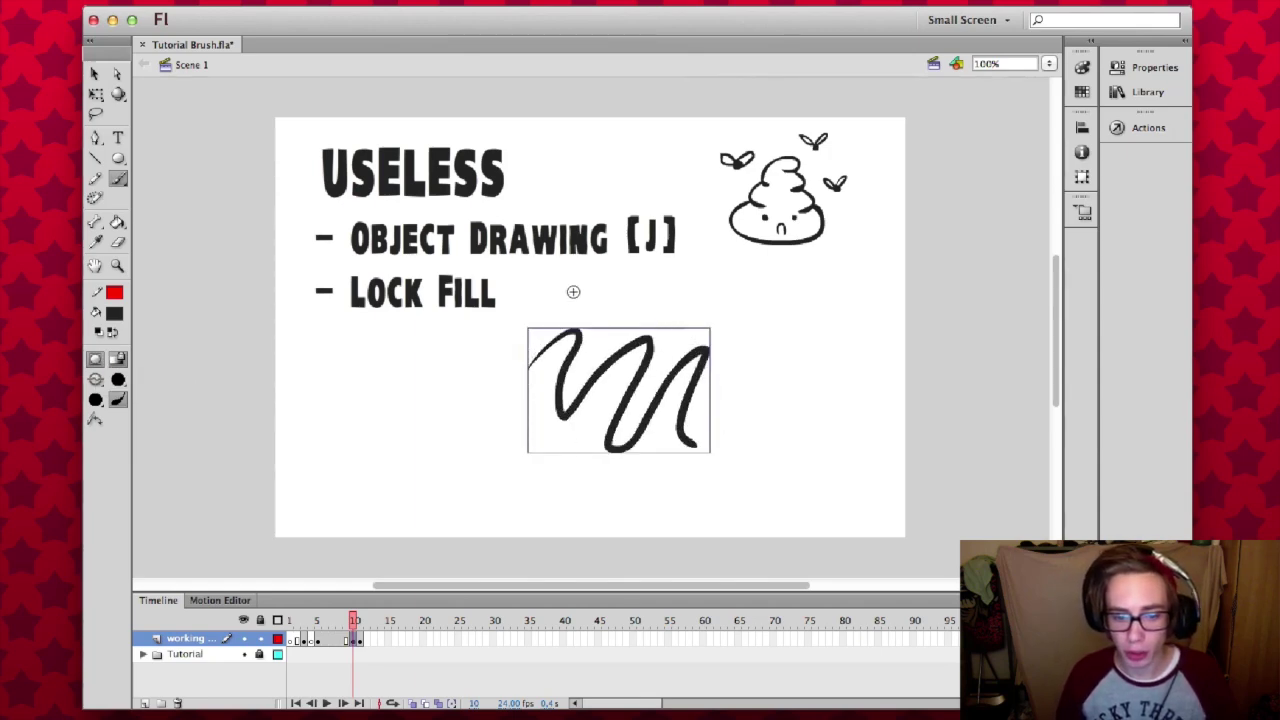
key("v")
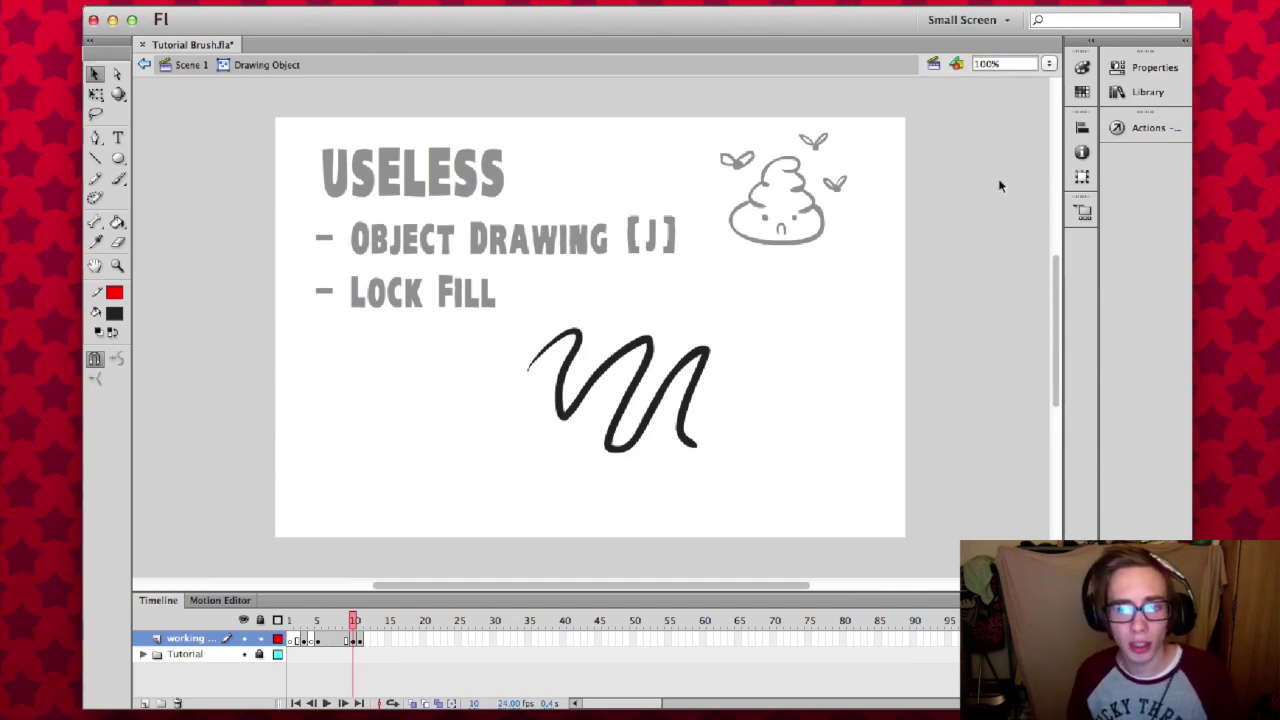
Inspect the zigzag object via the Library, exiting its editing mode in between.
left_click(1145, 93)
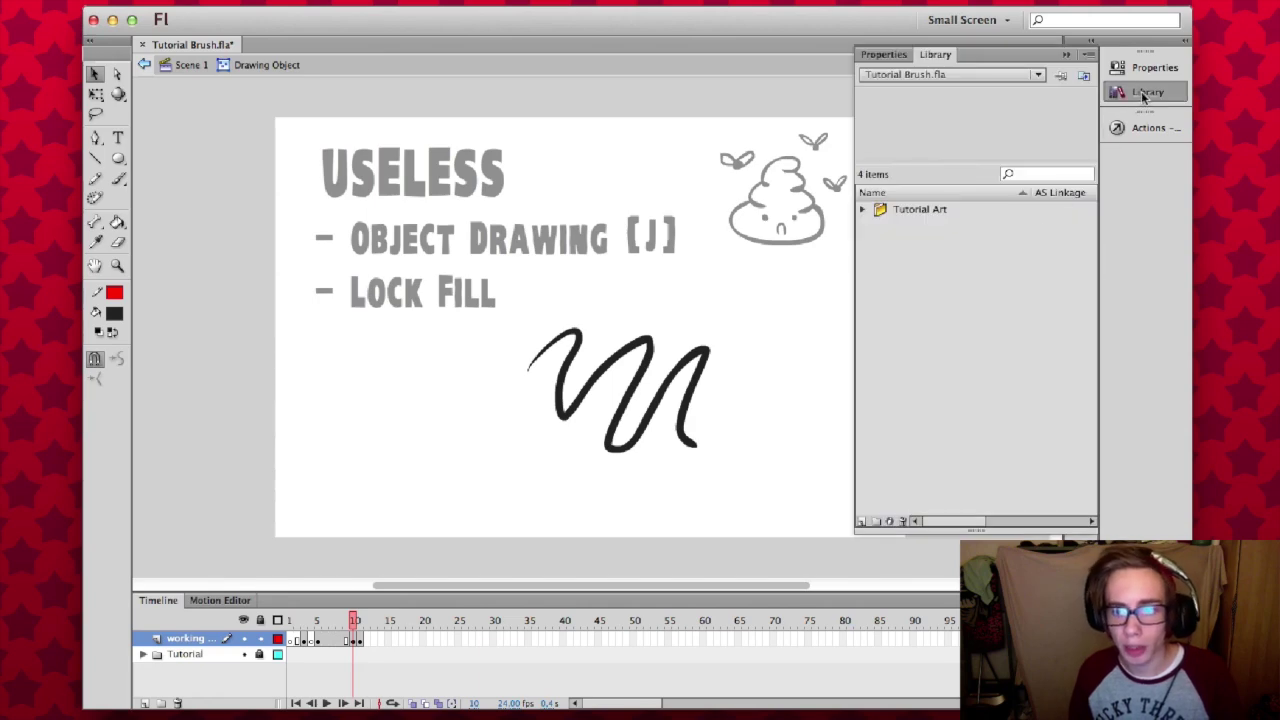
left_click(1145, 93)
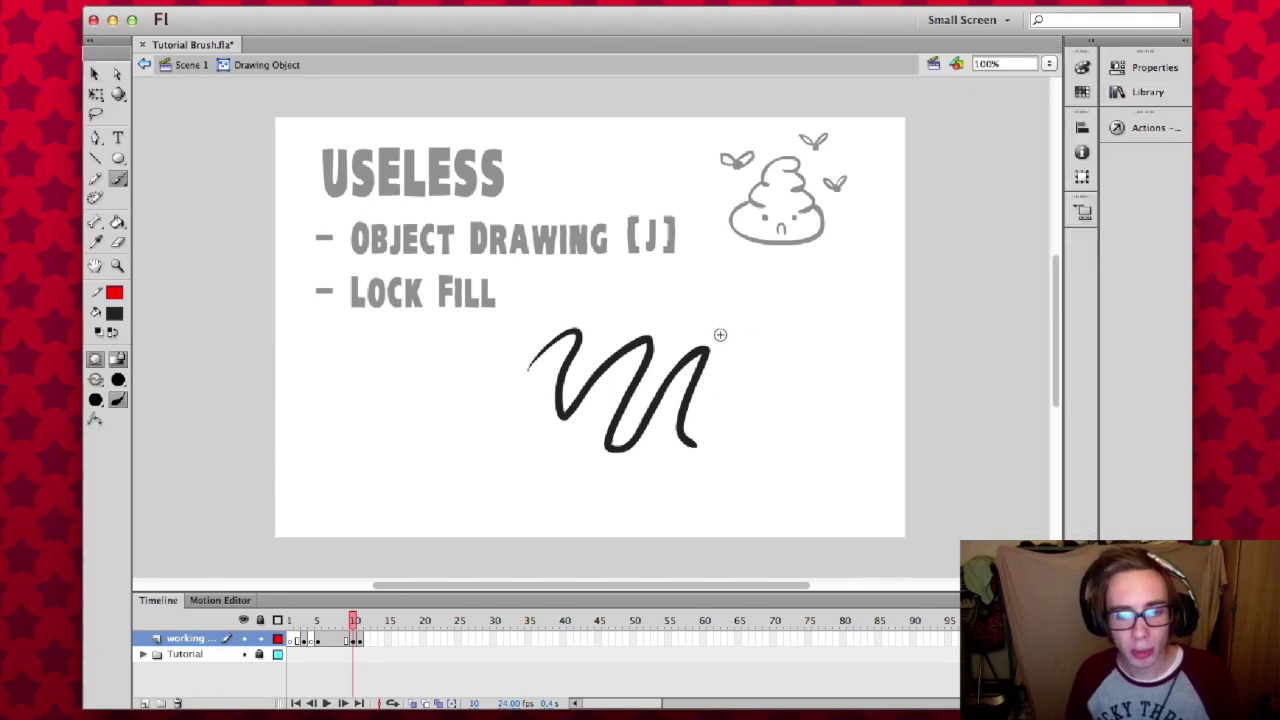
double_click(751, 354)
left_click(1147, 92)
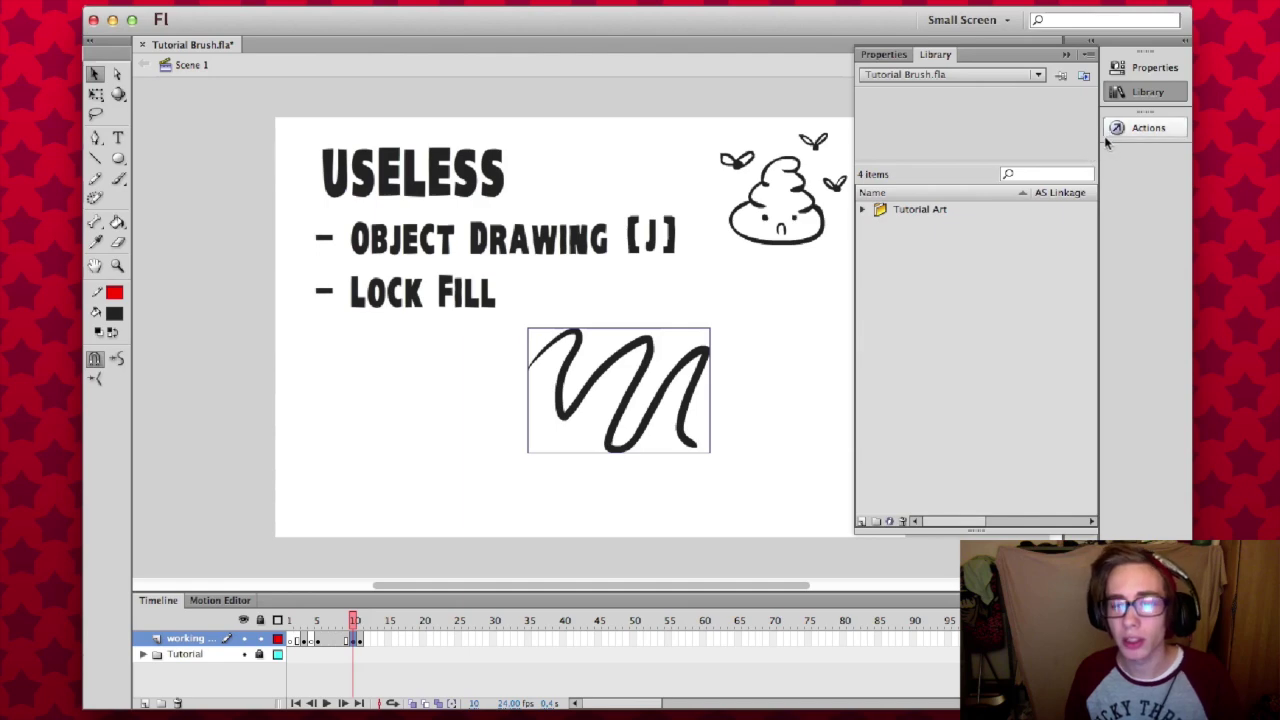
left_click(1133, 92)
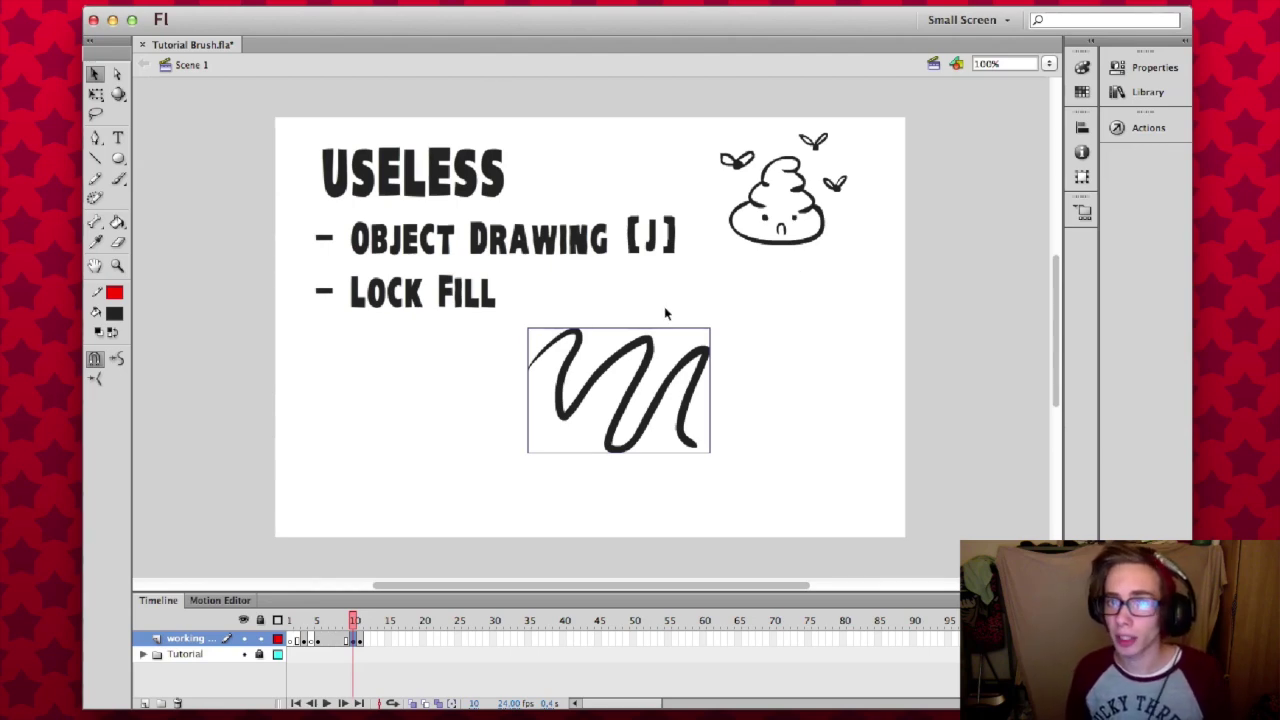
Delete the zigzag object, return to the Brush and toggle Object Drawing off with J.
key("Delete")
key("b")
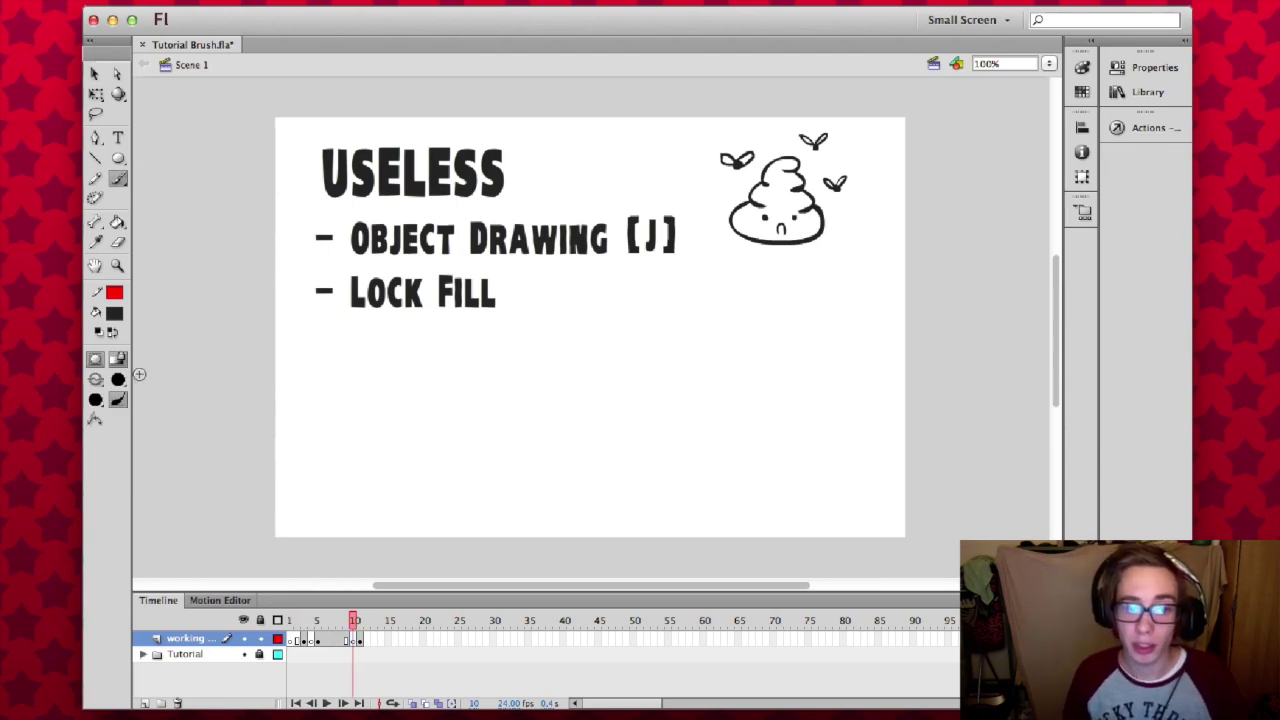
key("j")
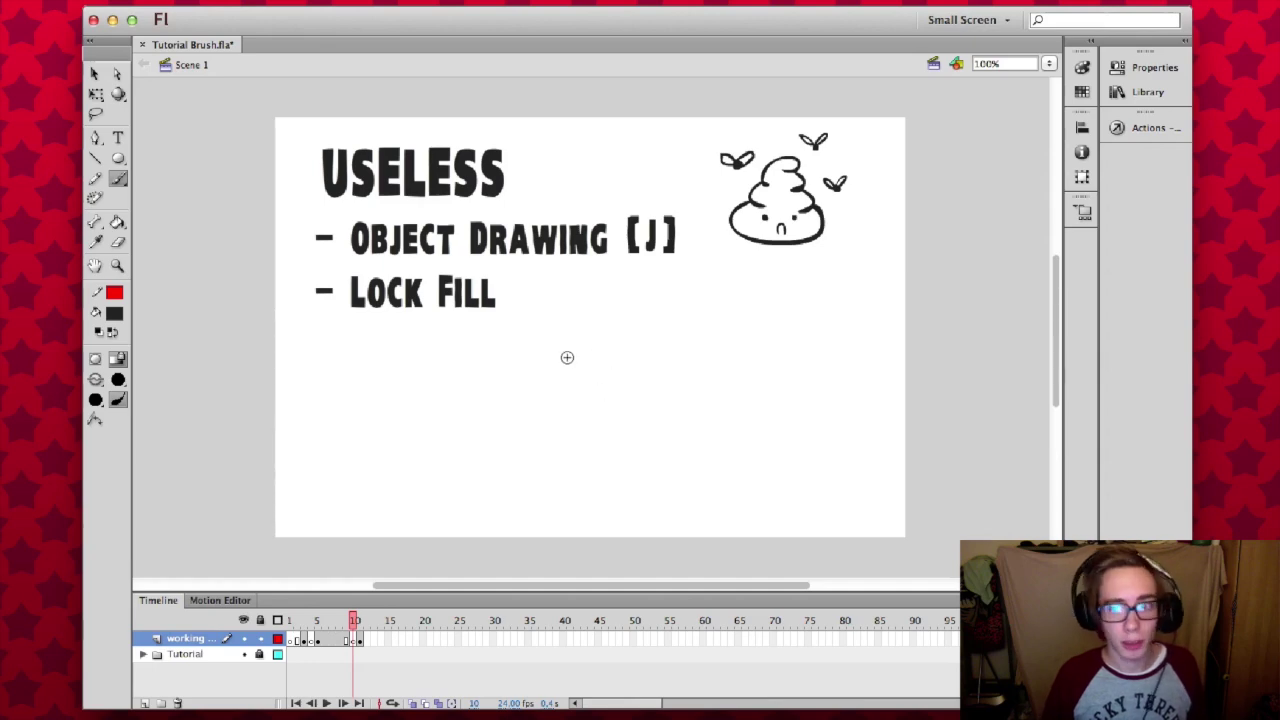
On the Brush Properties slide, set Smoothing to 0 and paint an N above the 0% label.
key("period")
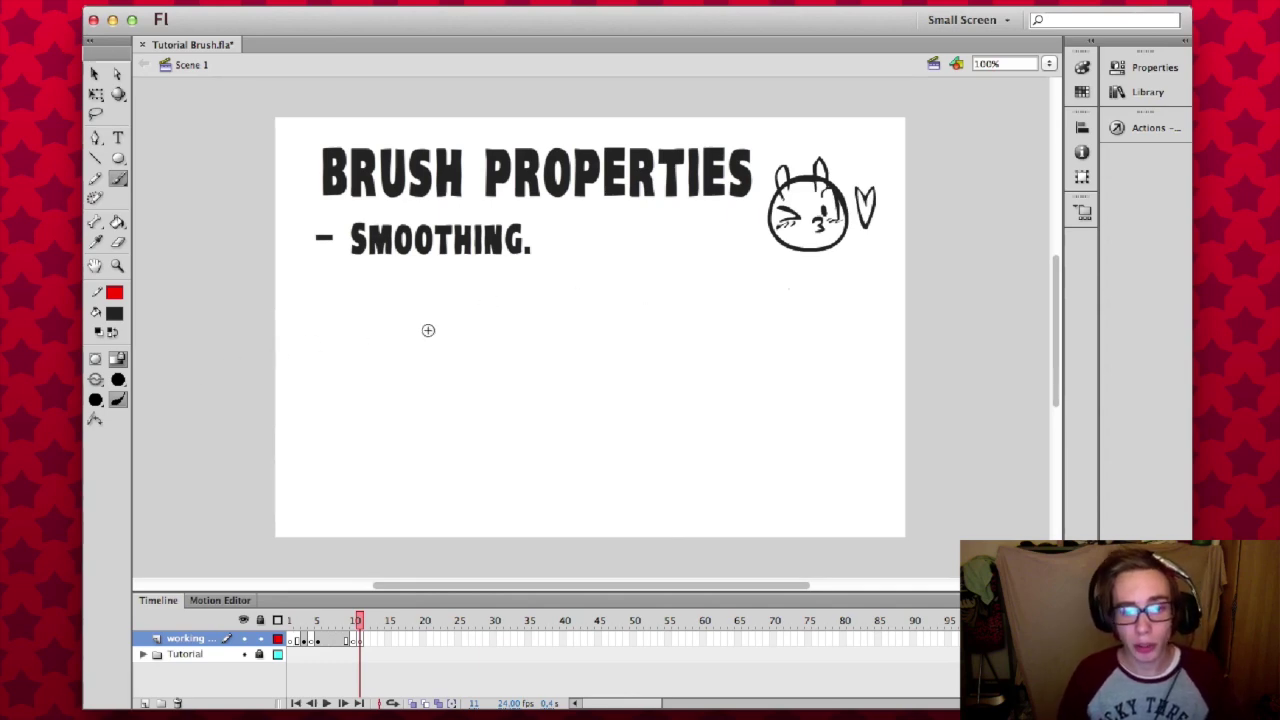
left_click(1134, 68)
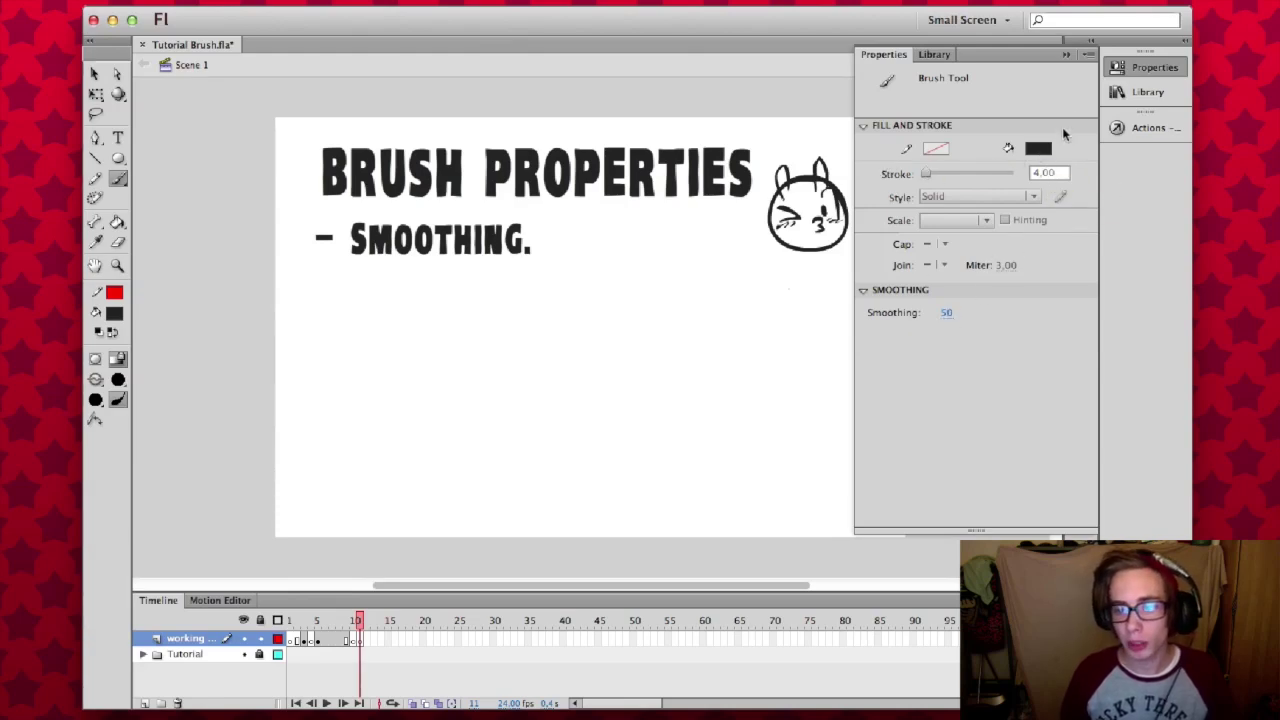
left_click(946, 312)
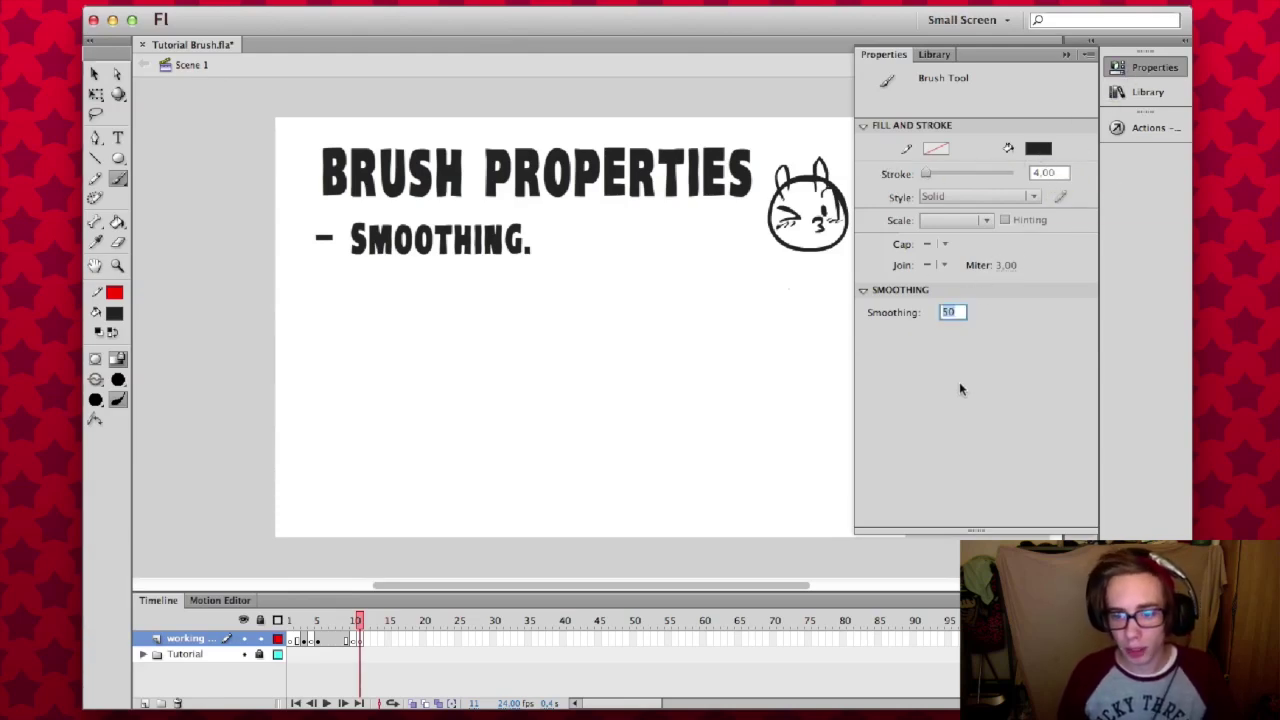
type("0")
key("Return")
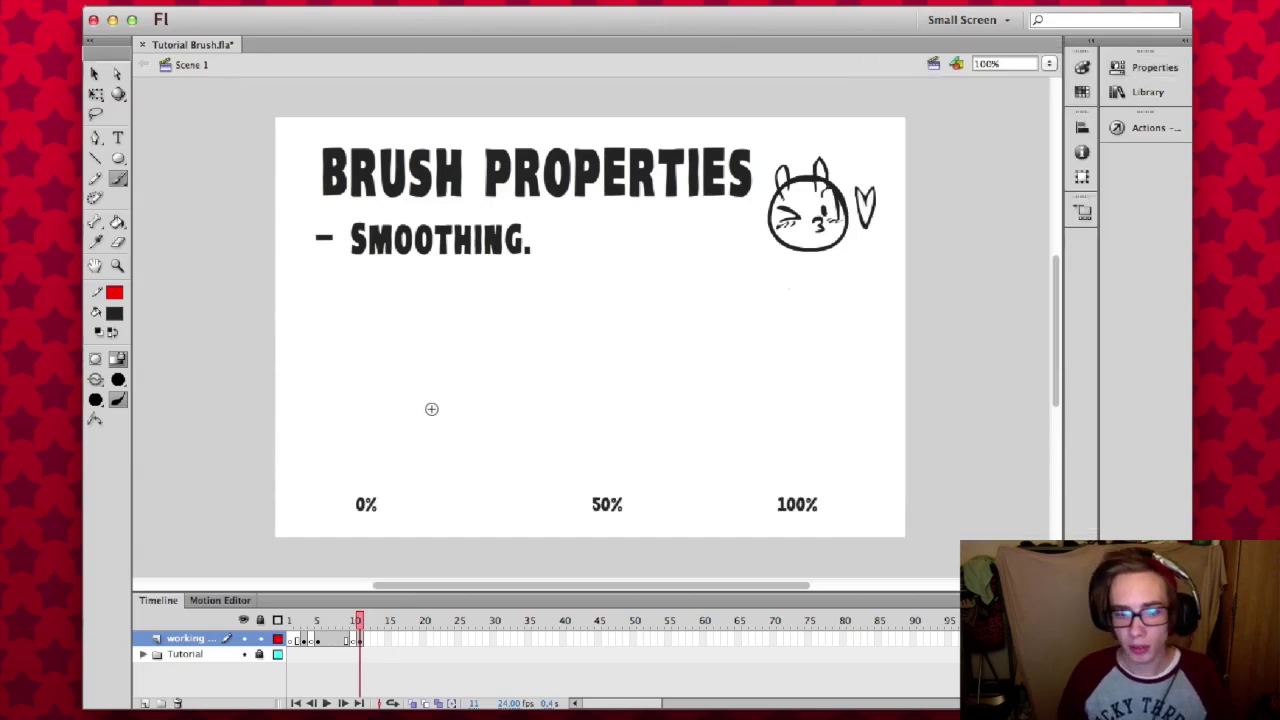
mouse_move(319, 487)
left_mouse_down()
mouse_move(365, 358)
mouse_move(370, 448)
mouse_move(408, 432)
mouse_move(432, 352)
left_mouse_up()
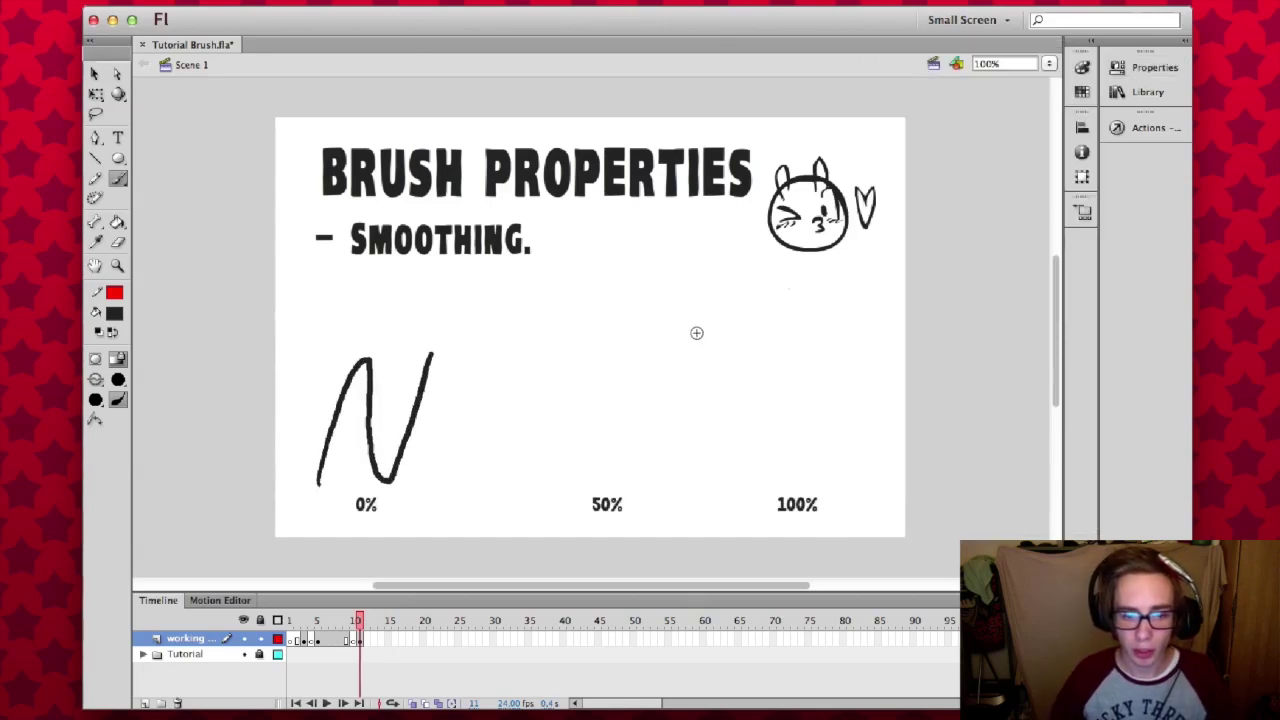
Set brush Smoothing to 50 and paint an N above the 50% label.
left_click(1145, 68)
left_click(941, 314)
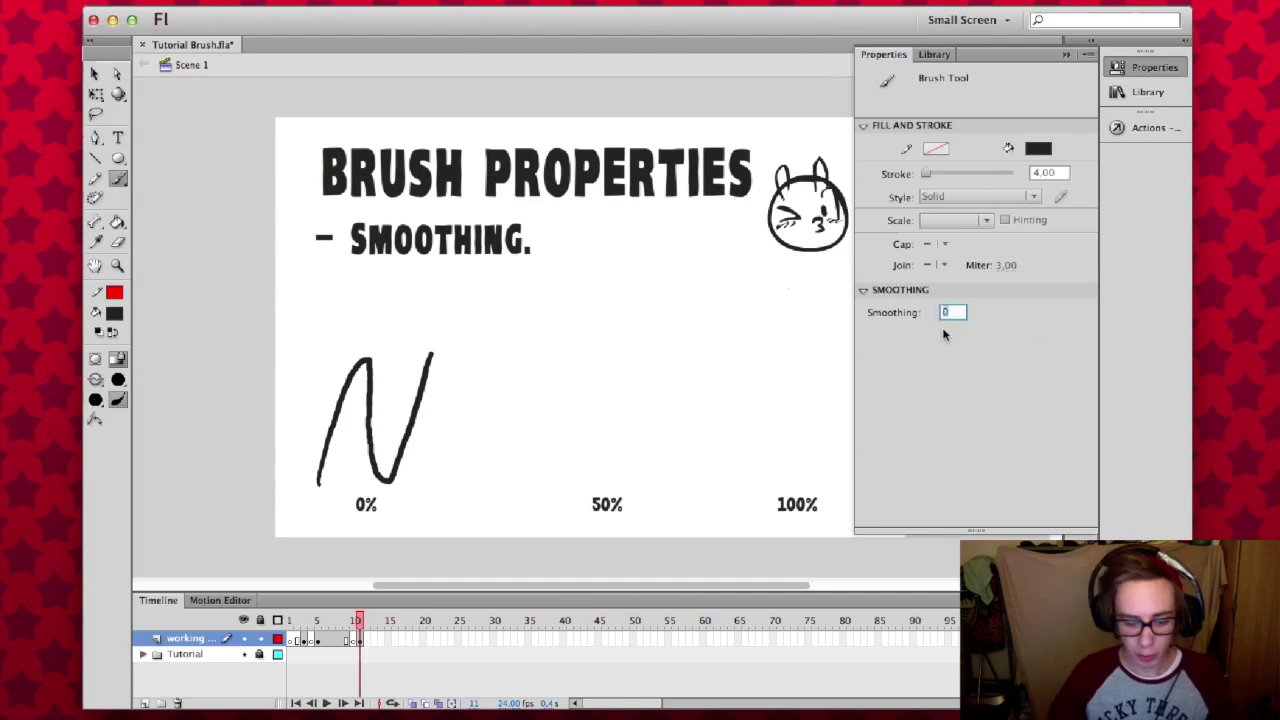
type("50")
key("Return")
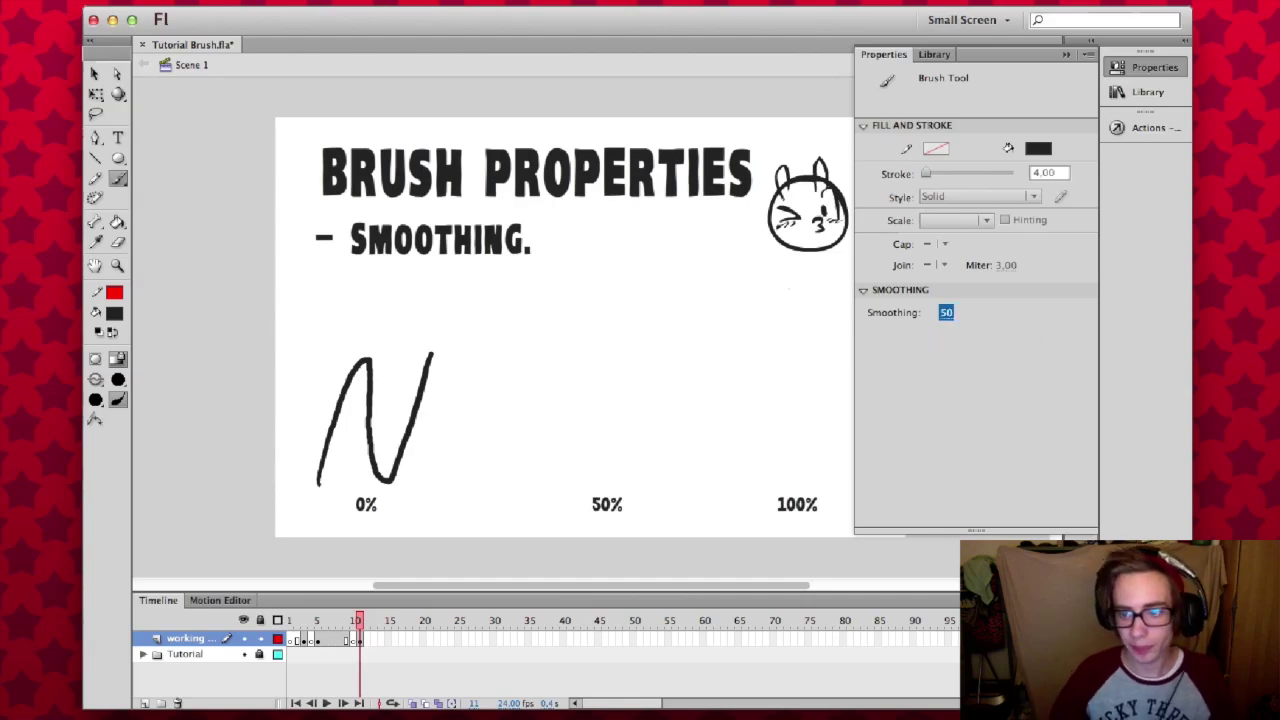
left_click(1165, 67)
mouse_move(540, 460)
left_mouse_down()
mouse_move(583, 355)
mouse_move(593, 465)
mouse_move(632, 418)
mouse_move(657, 352)
left_mouse_up()
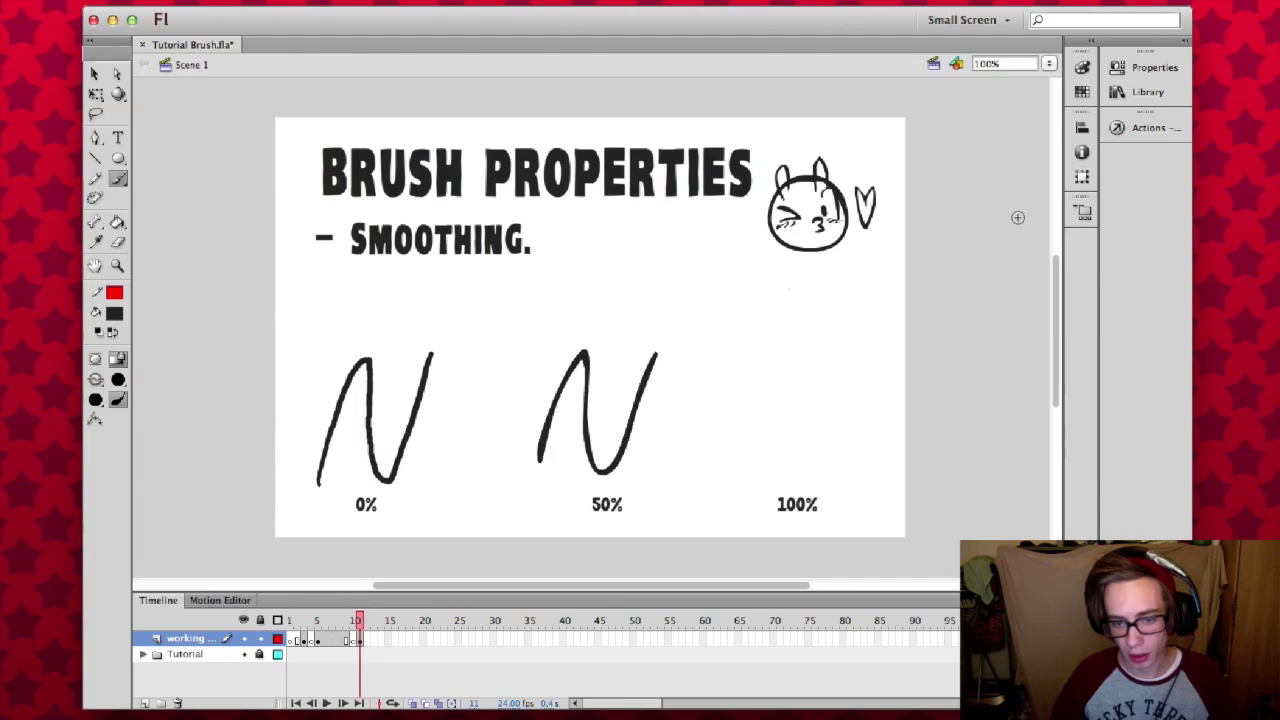
Set brush Smoothing to 100 and paint an N above the 100% label.
left_click(1127, 67)
left_click(951, 315)
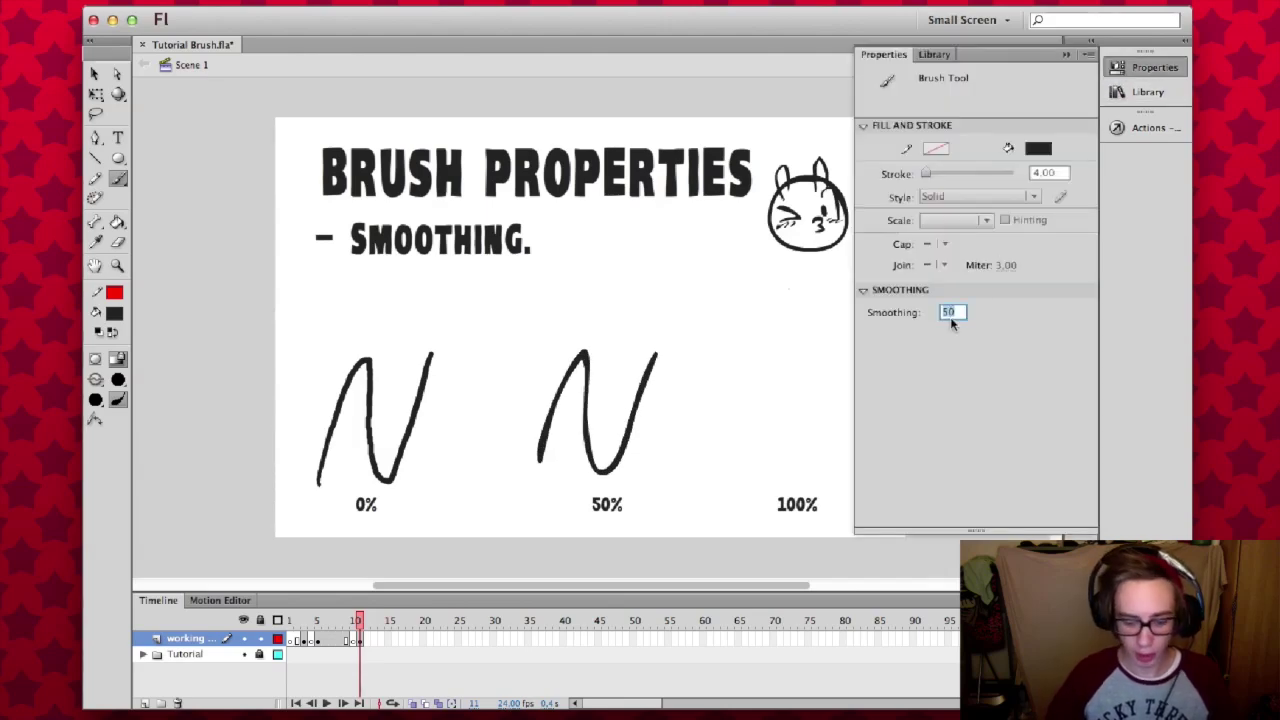
type("100")
key("Return")
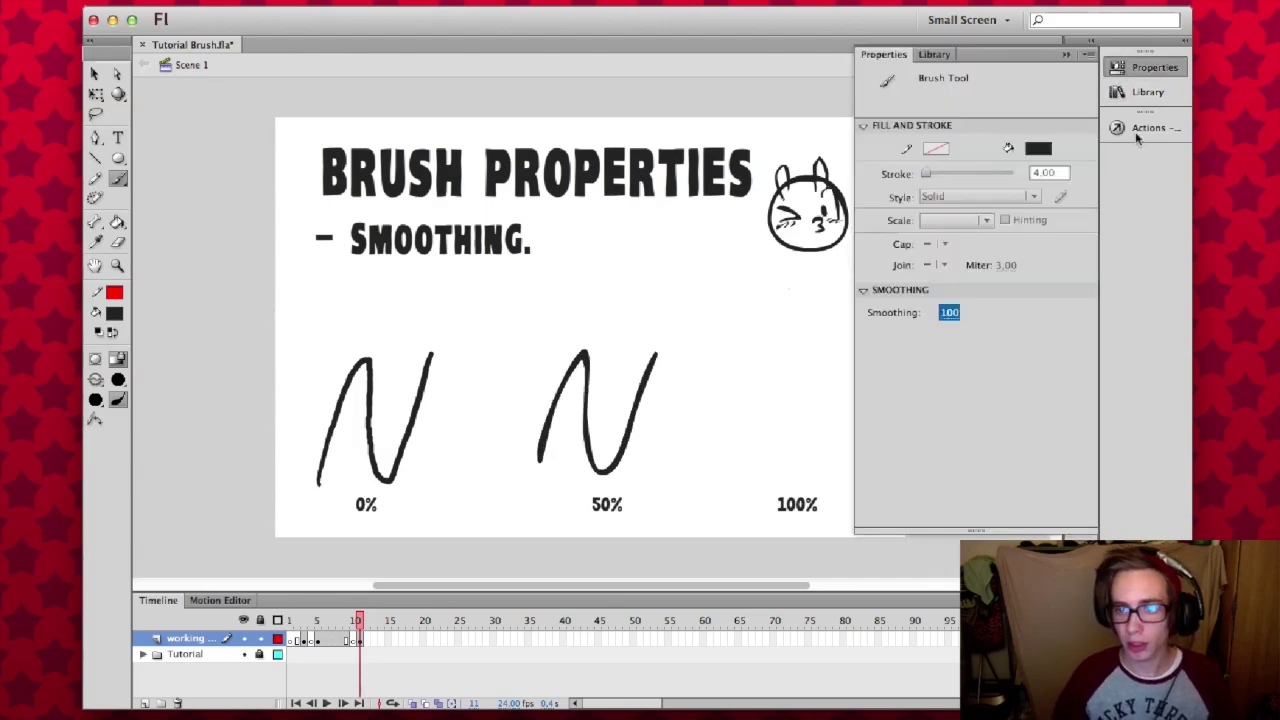
left_click(1148, 67)
mouse_move(724, 462)
left_mouse_down()
mouse_move(782, 361)
mouse_move(812, 440)
mouse_move(854, 350)
left_mouse_up()
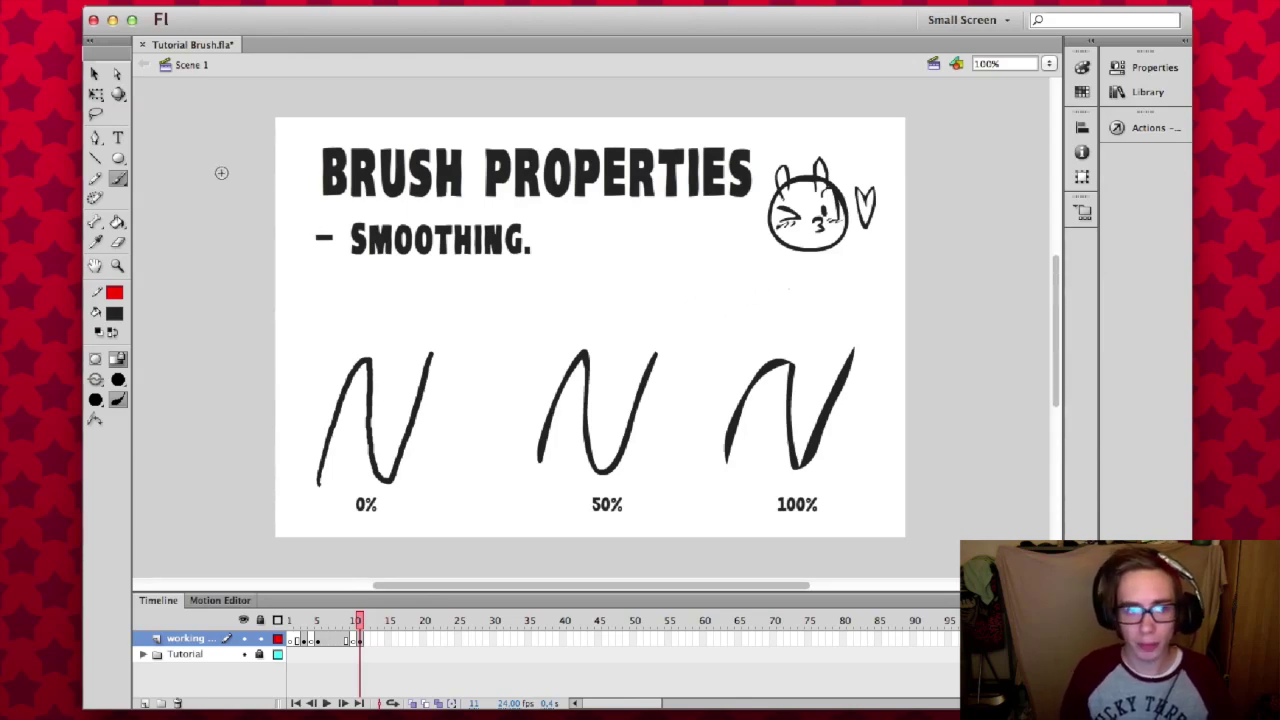
left_click(118, 76)
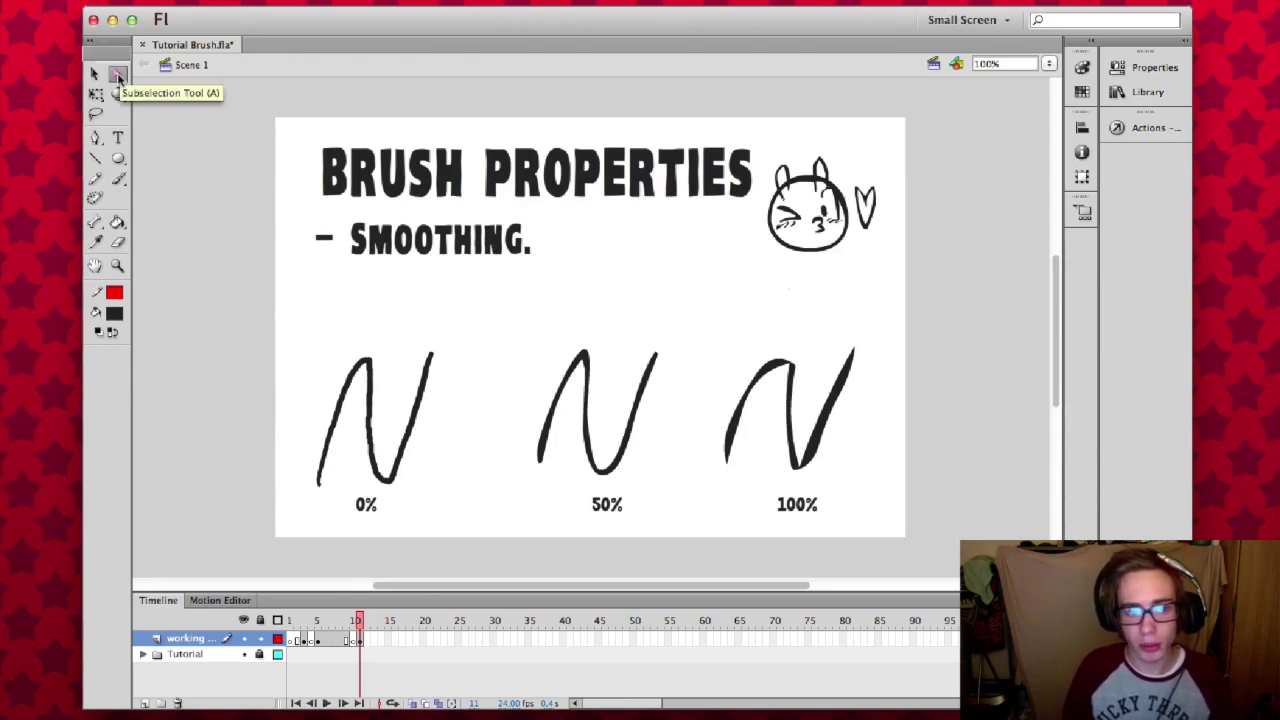
left_click(415, 422)
left_click(591, 436, "shift")
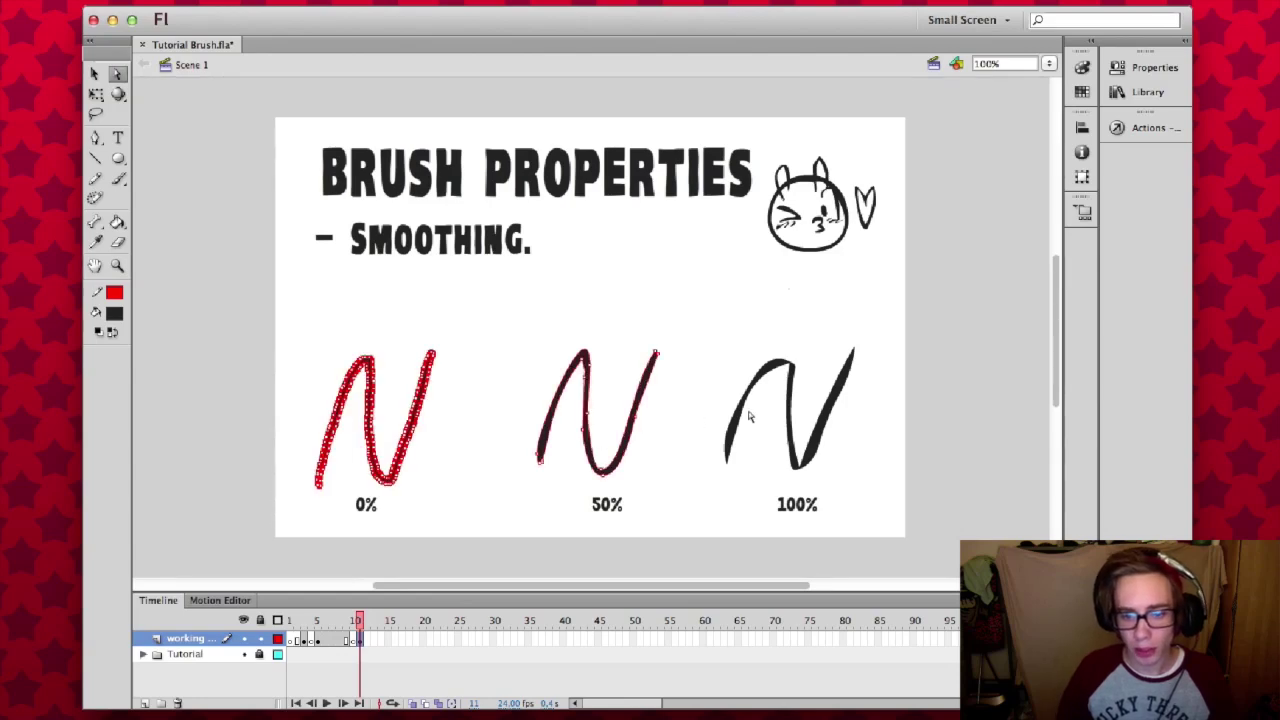
left_click(793, 426, "shift")
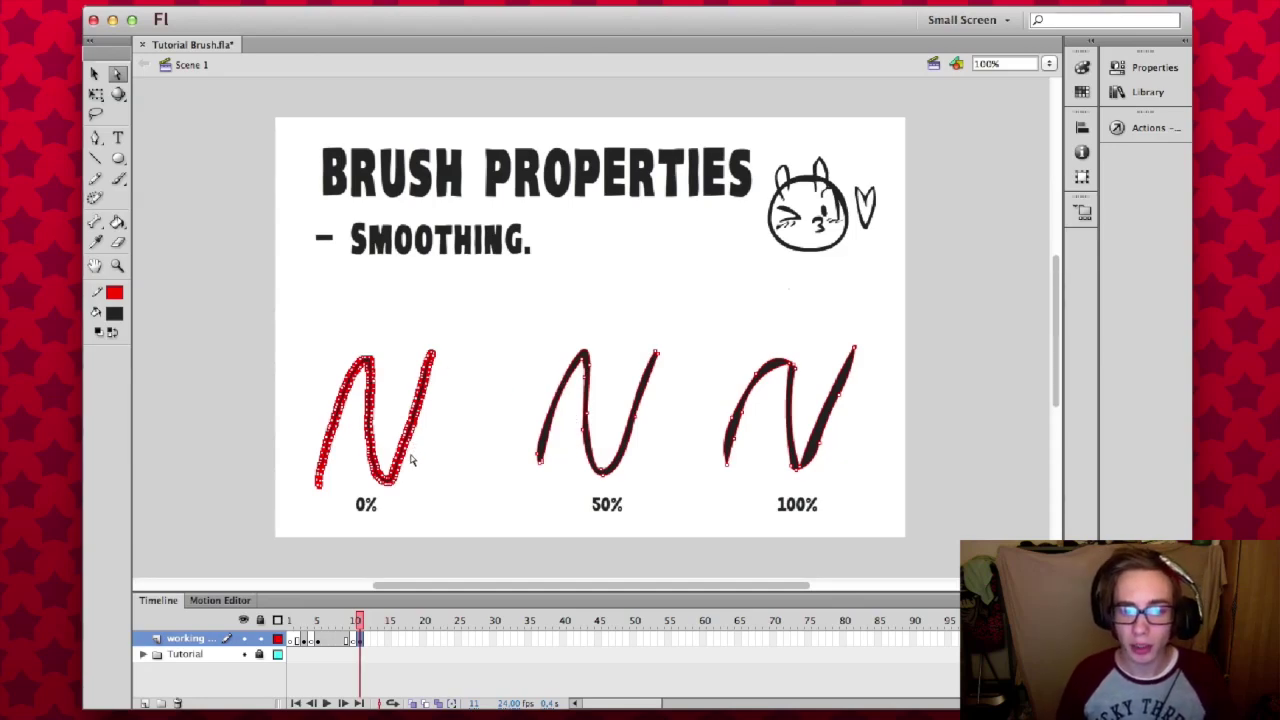
left_click(470, 410)
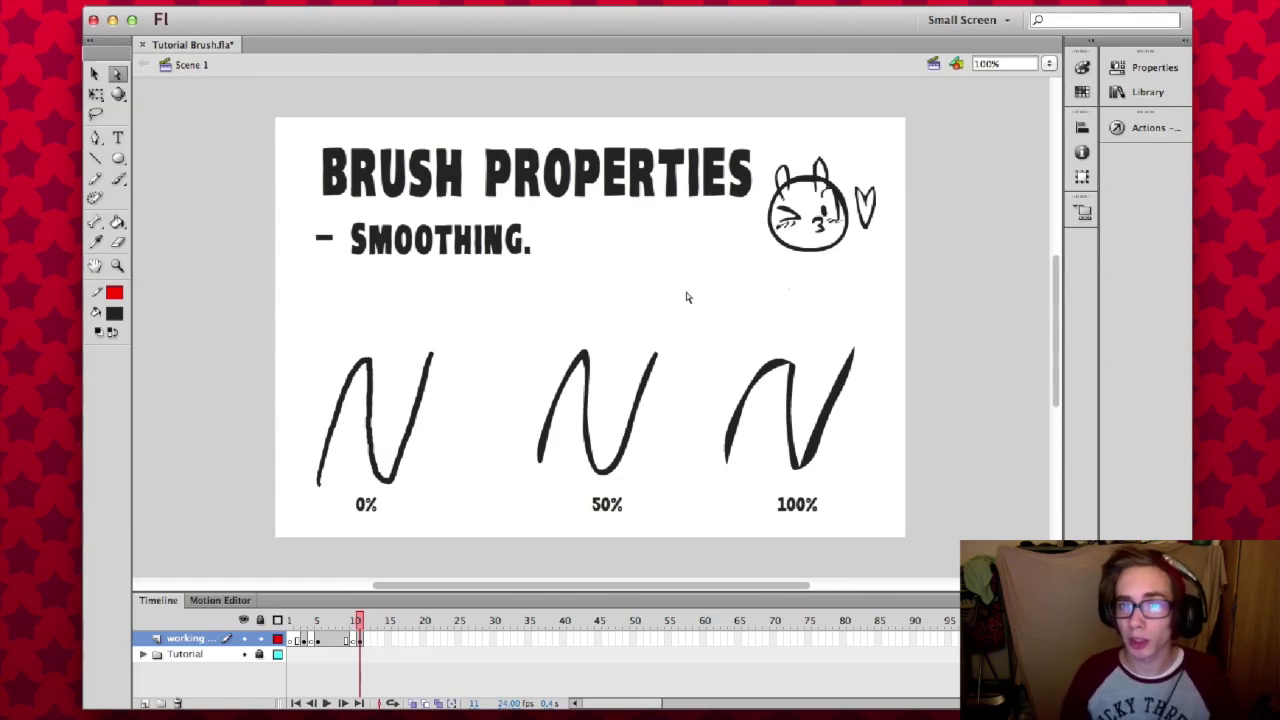
Save Tutorial Brush.fla with Cmd+S.
key("super+s")
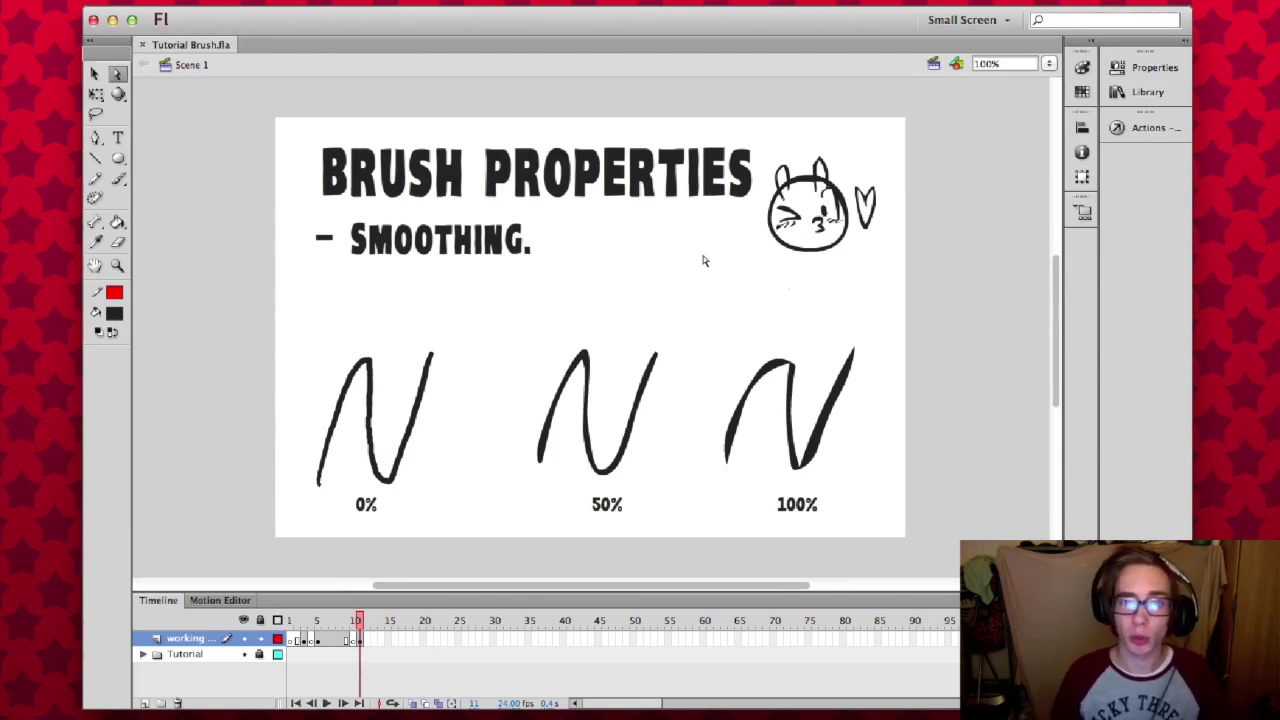